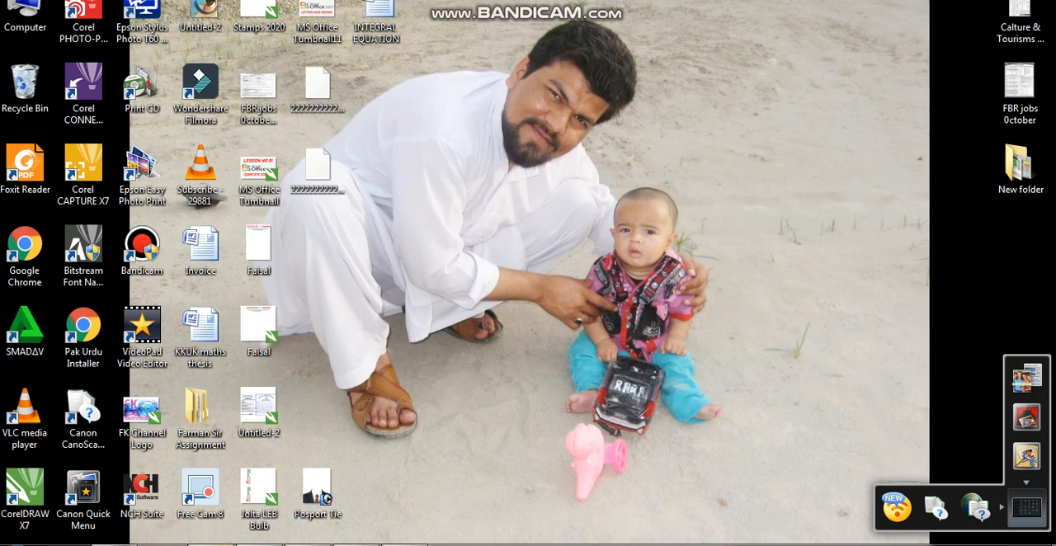
Switch to Google Chrome and search Google for NTS in a new tab
{"action": "mouse_move", "coordinate": [211, 544]}
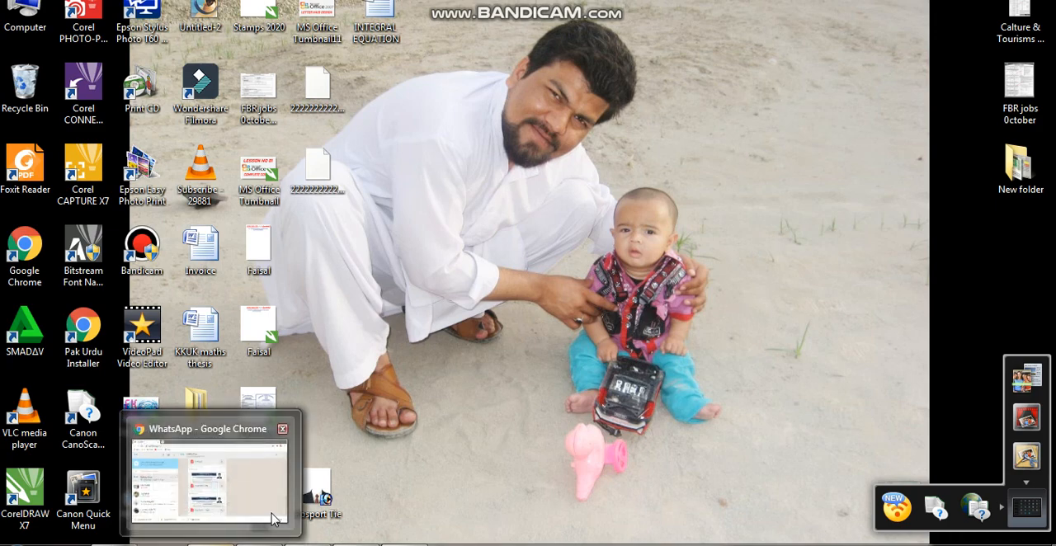
{"action": "left_click", "coordinate": [279, 428]}
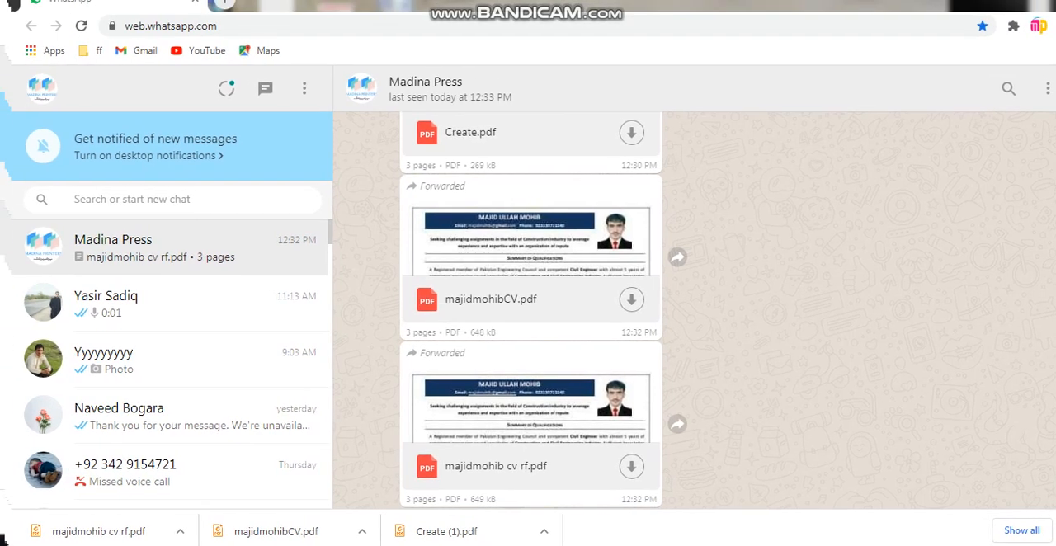
{"action": "left_click", "coordinate": [229, 5]}
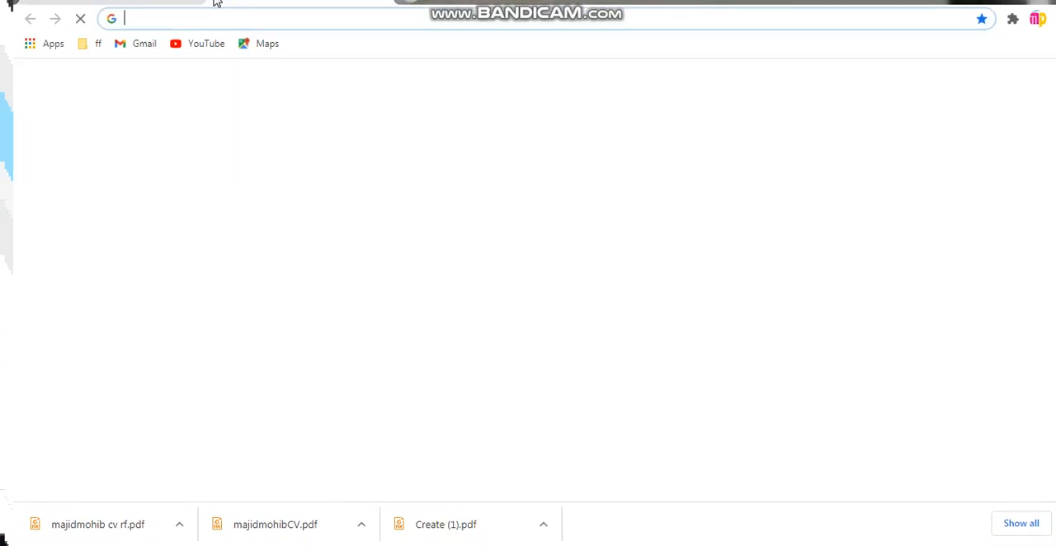
{"action": "left_click", "coordinate": [231, 18]}
{"action": "type", "text": "NTS"}
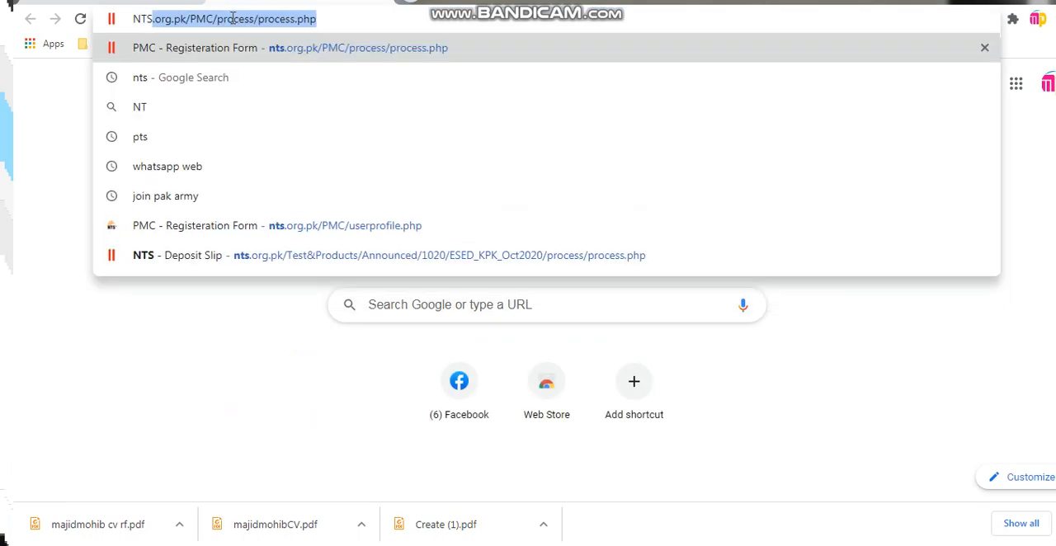
{"action": "key", "text": "BackSpace"}
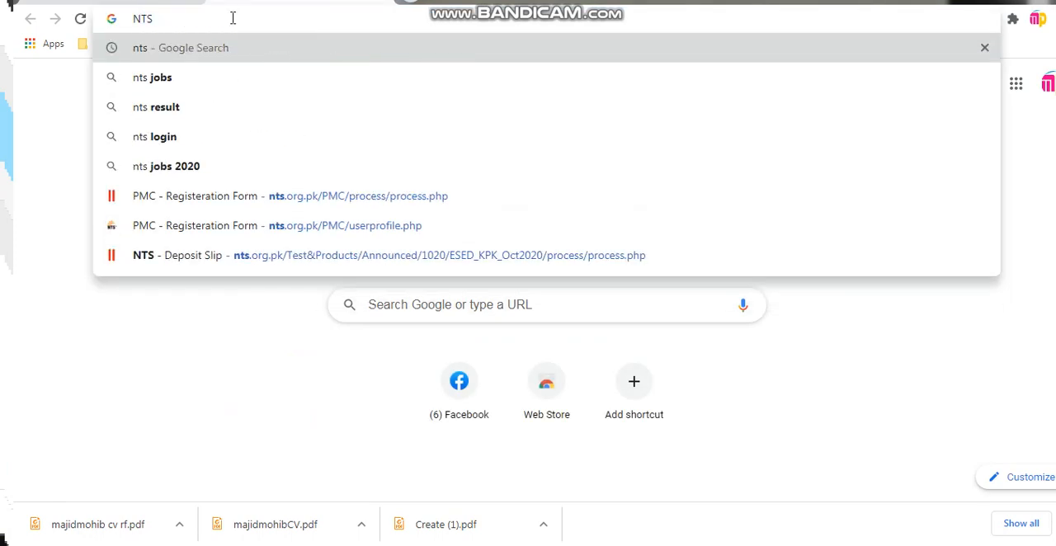
{"action": "key", "text": "Return"}
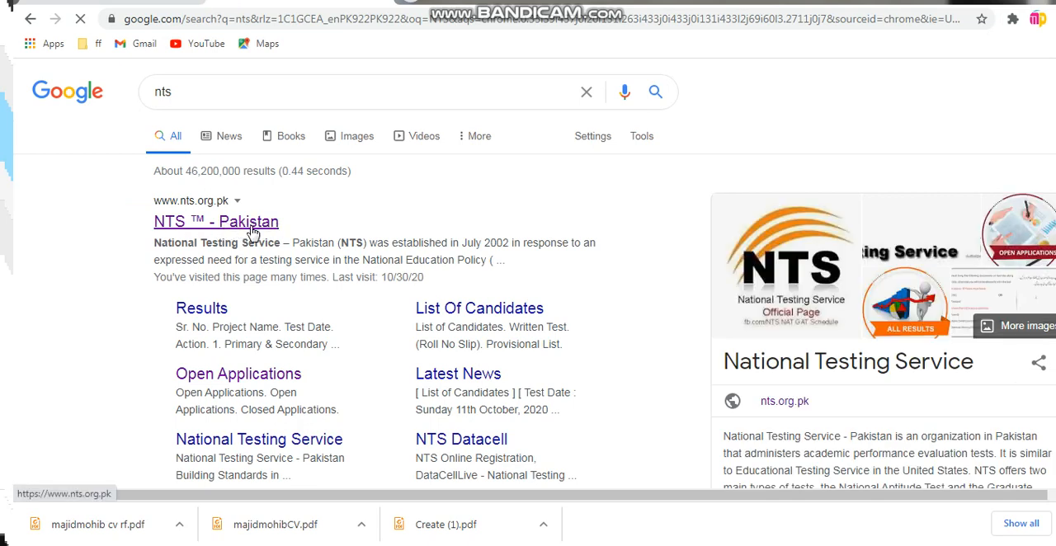
On the NTS Pakistan website, open the online application form for the Elementary and Secondary Education Department SST Posts (BPS-16) screening test
{"action": "left_click", "coordinate": [250, 223]}
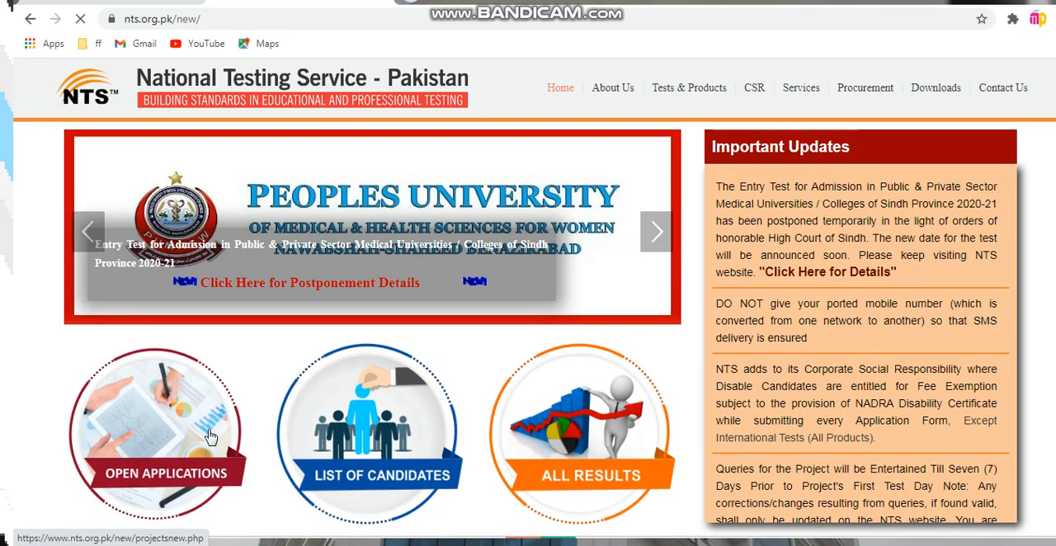
{"action": "left_click", "coordinate": [167, 441]}
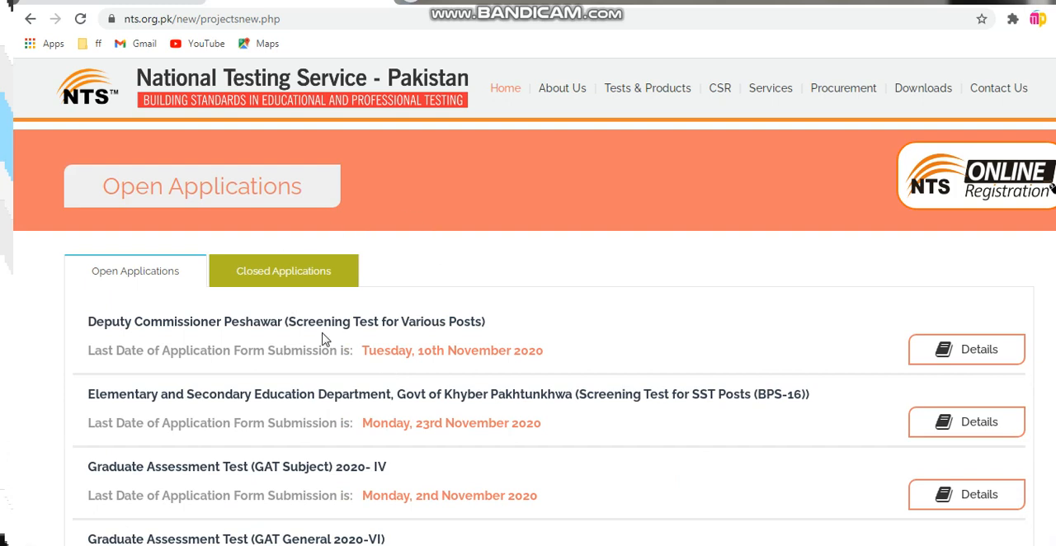
{"action": "scroll", "coordinate": [273, 395], "scroll_direction": "down", "scroll_amount": 2}
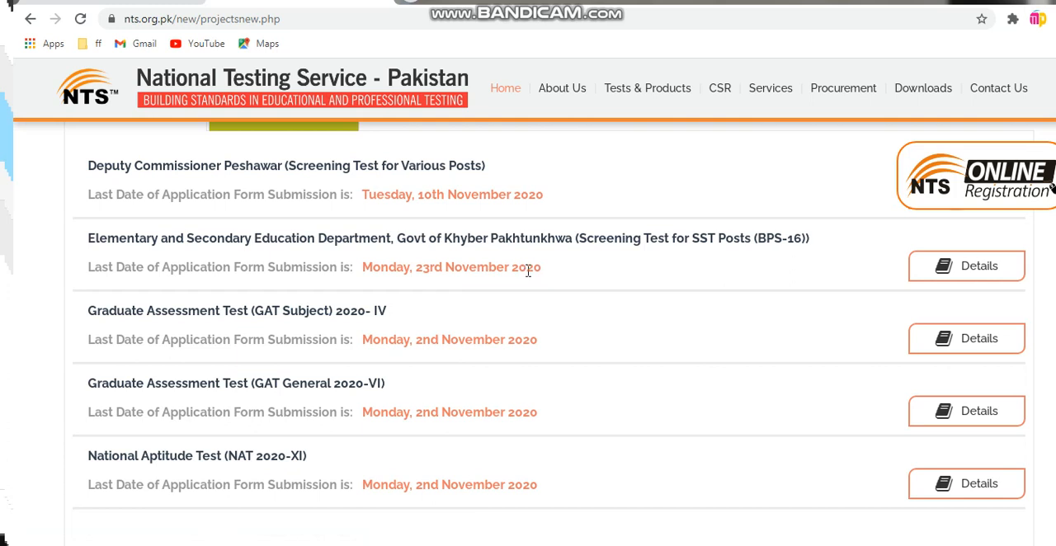
{"action": "left_click", "coordinate": [981, 273]}
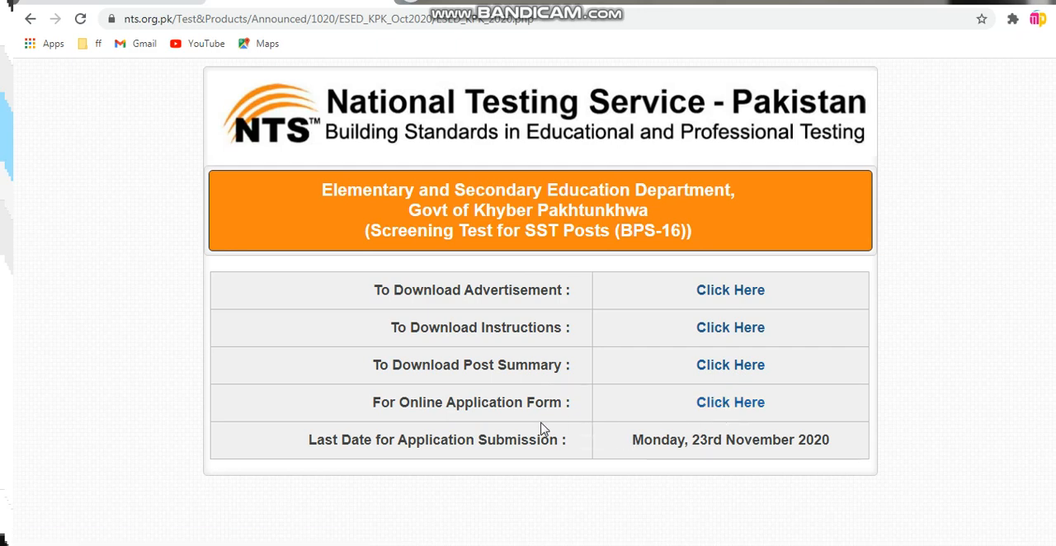
{"action": "left_click", "coordinate": [739, 409]}
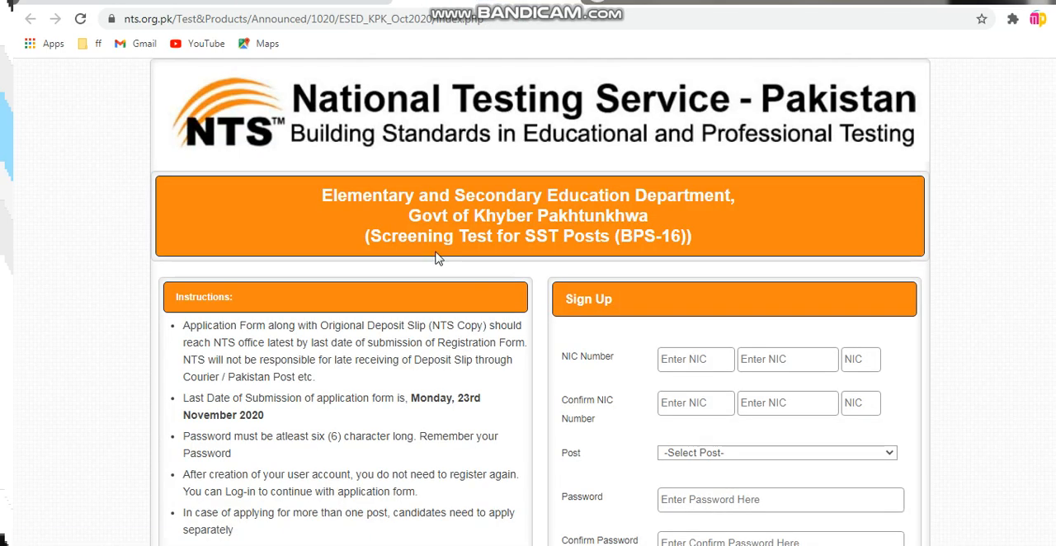
Enter the applicant's NIC number in the three NIC Number parts of the Sign Up form, correcting the last digit
{"action": "scroll", "coordinate": [728, 290], "scroll_direction": "down", "scroll_amount": 1}
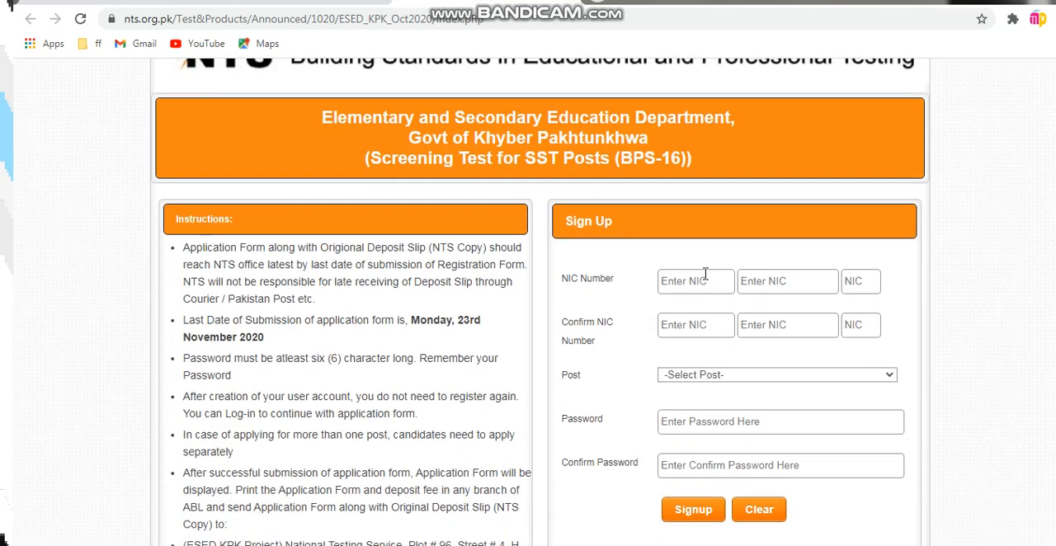
{"action": "left_click", "coordinate": [676, 283]}
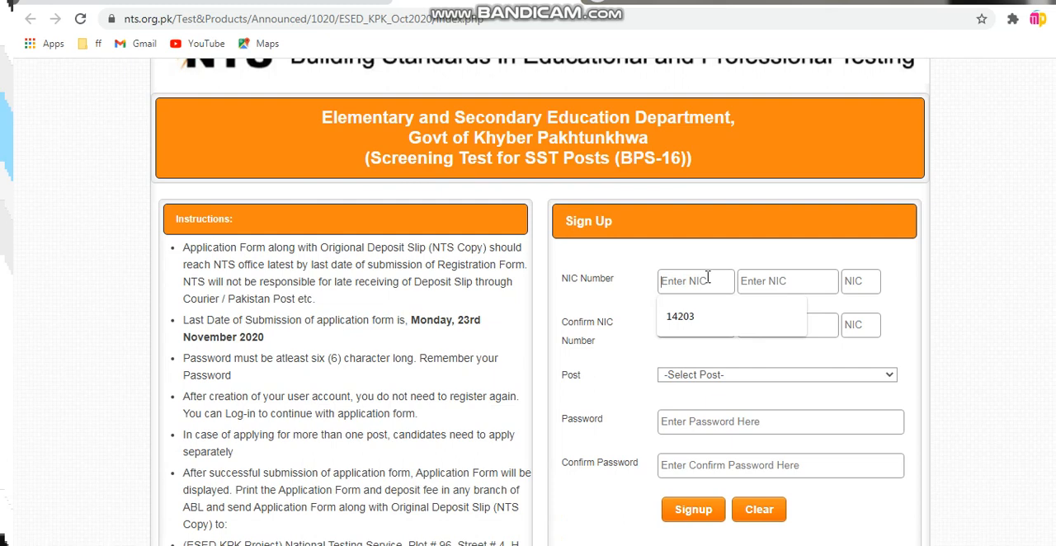
{"action": "key", "text": "Tab"}
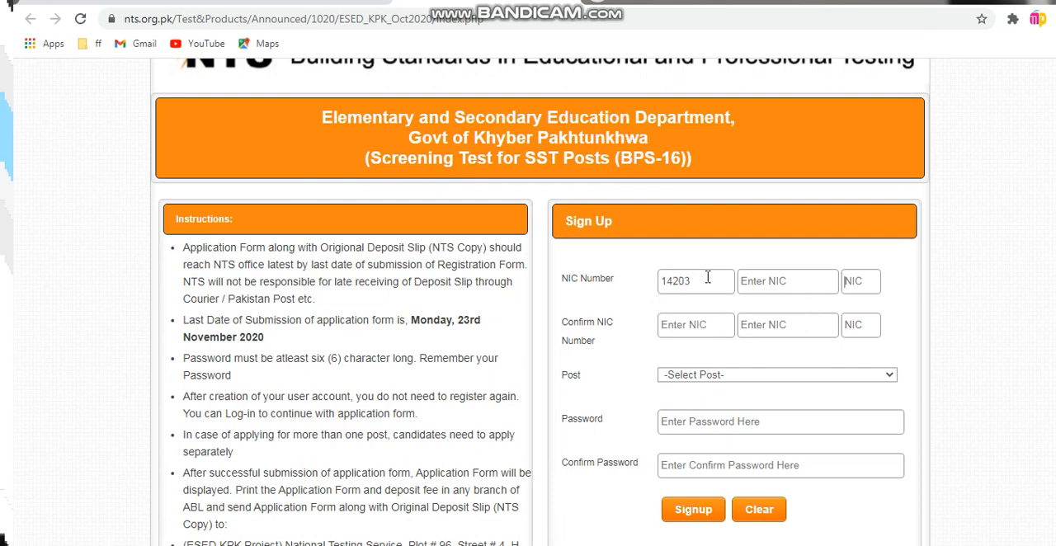
{"action": "left_click", "coordinate": [776, 282]}
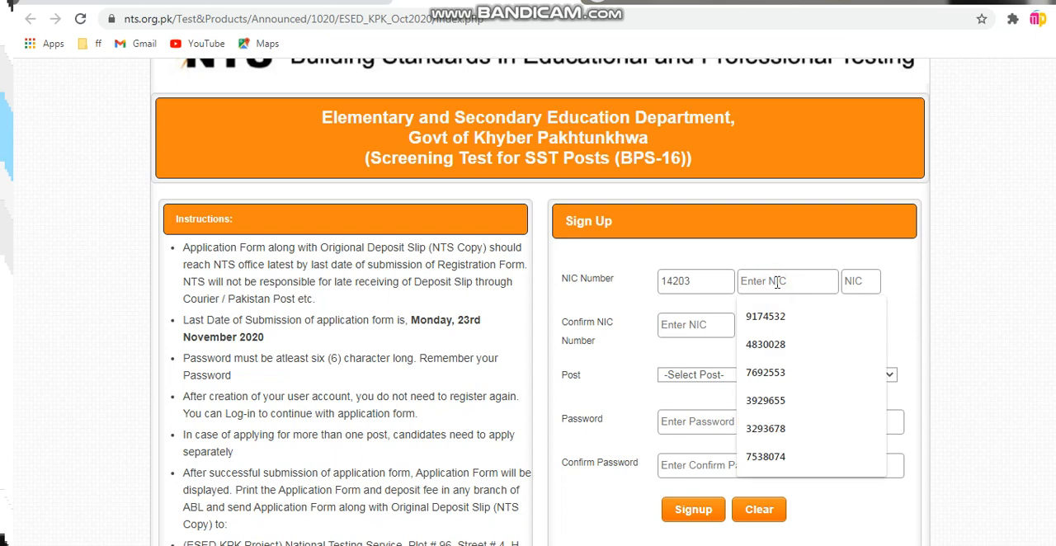
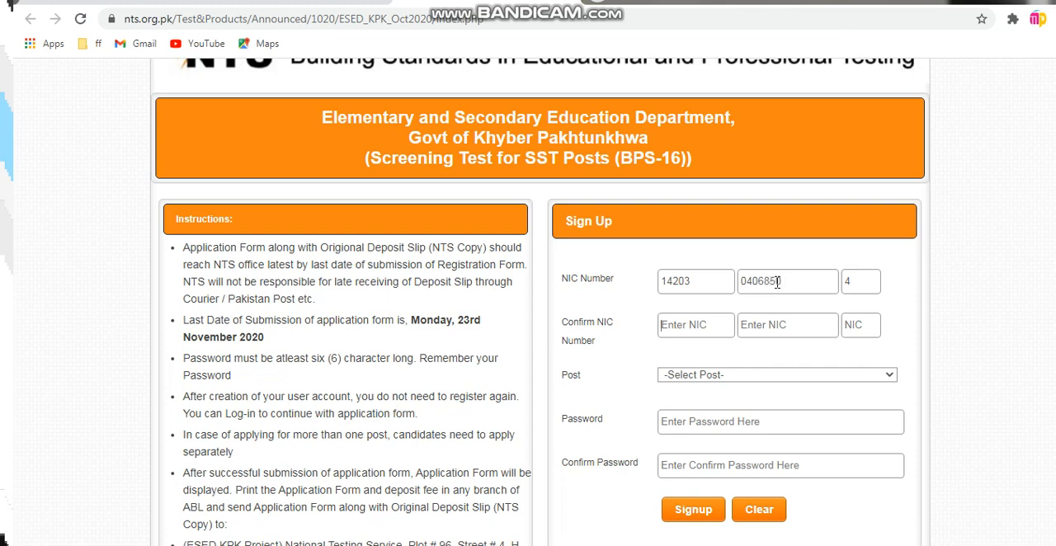
{"action": "left_click_drag", "start_coordinate": [855, 284], "coordinate": [808, 284]}
Repeat the applicant's NIC number in the three Confirm NIC Number parts of the Sign Up form
{"action": "left_click", "coordinate": [684, 324]}
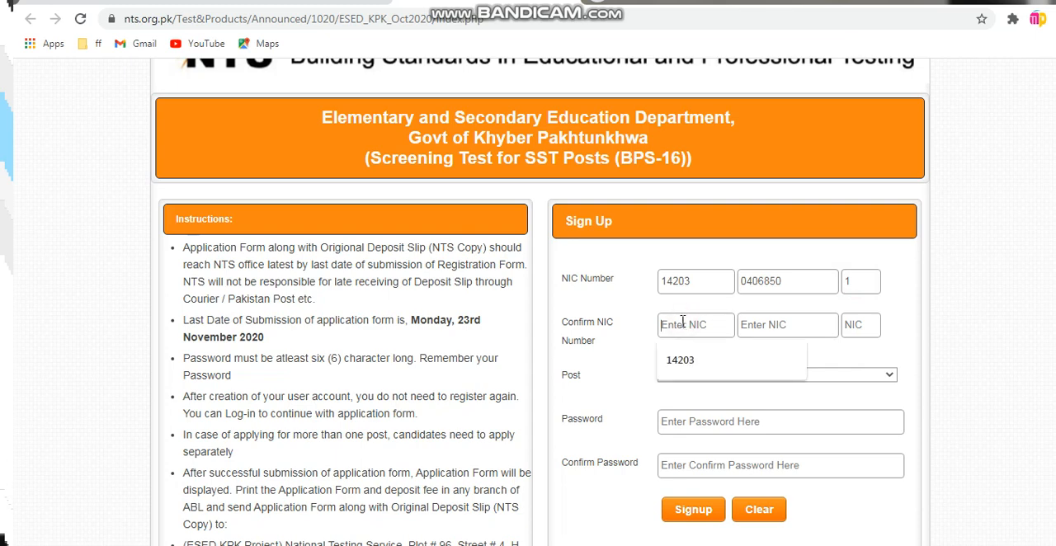
{"action": "left_click", "coordinate": [698, 368]}
{"action": "left_click", "coordinate": [759, 330]}
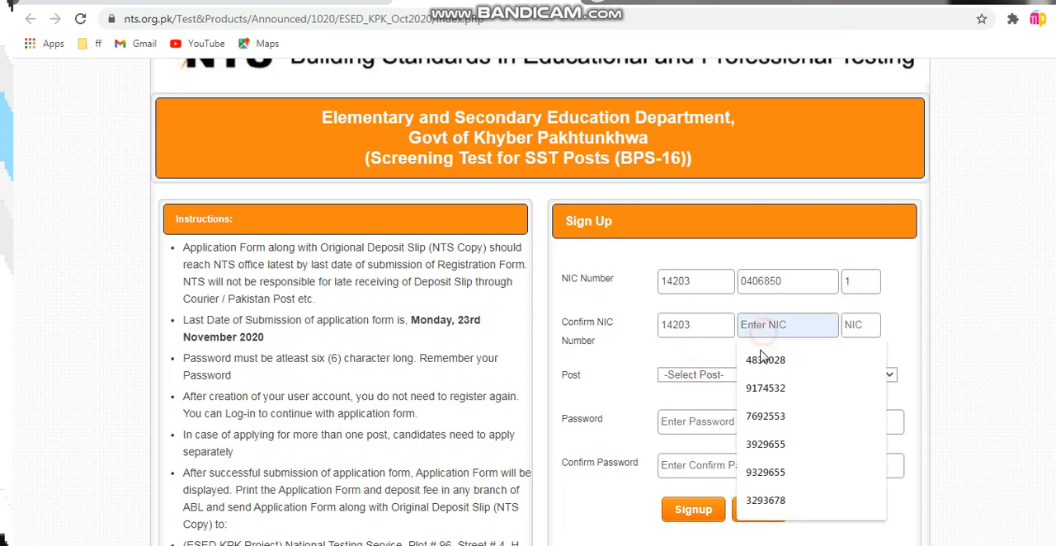
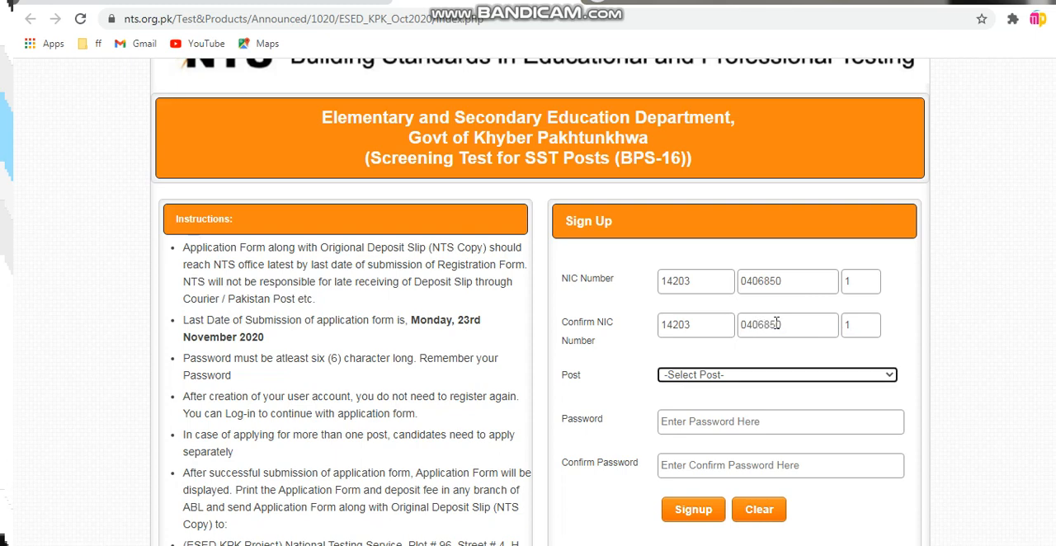
Sign up for the SST GENERAL(BPS-16) post, entering and confirming the account password
{"action": "left_click", "coordinate": [693, 375]}
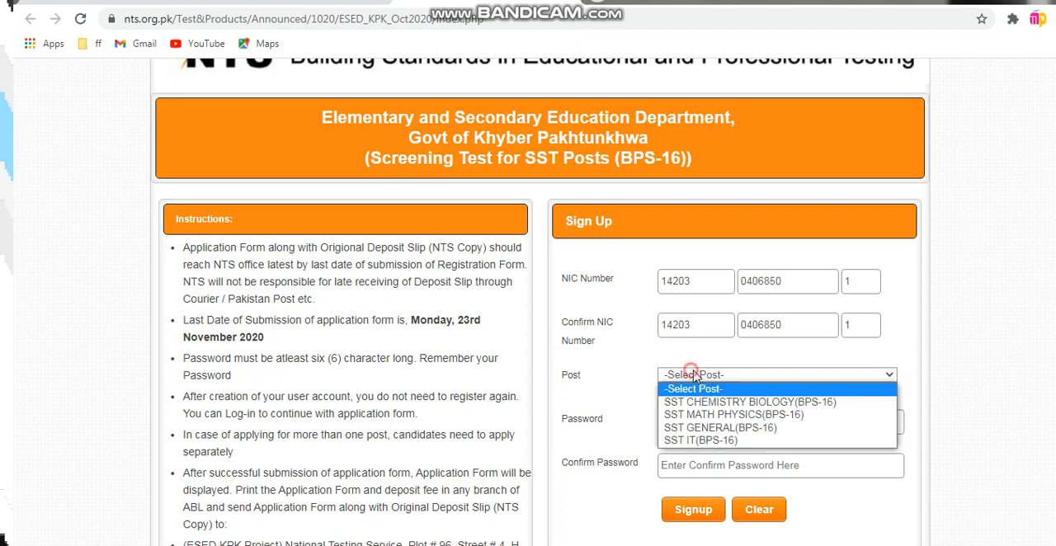
{"action": "left_click", "coordinate": [757, 429]}
{"action": "left_click", "coordinate": [684, 421]}
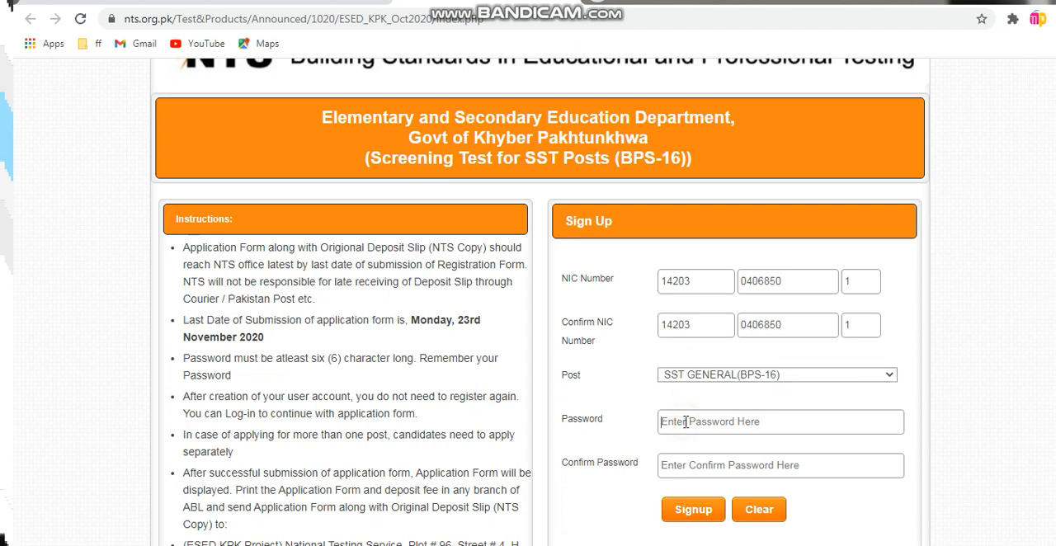
{"action": "type", "text": "1"}
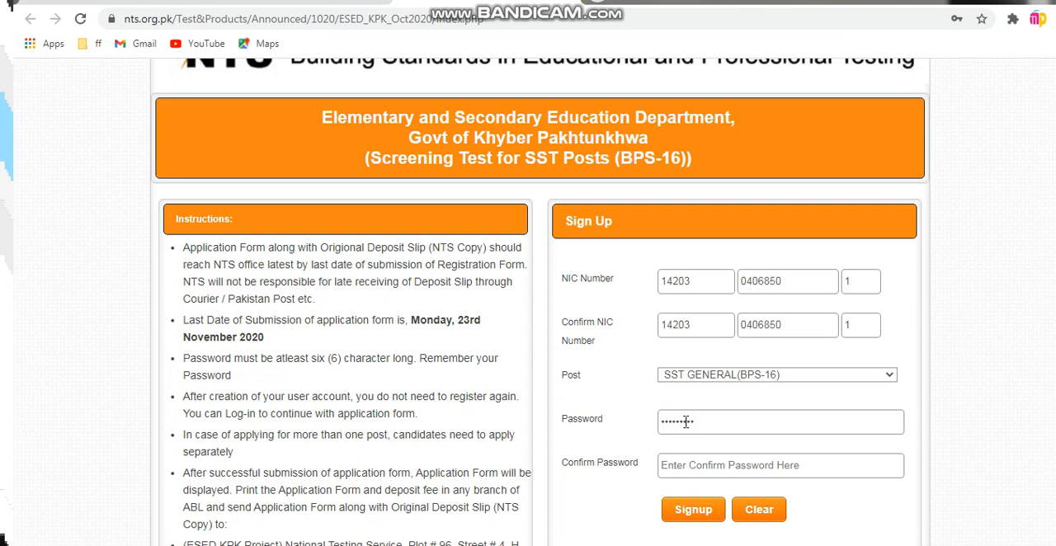
{"action": "key", "text": "Tab"}
{"action": "type", "text": "1"}
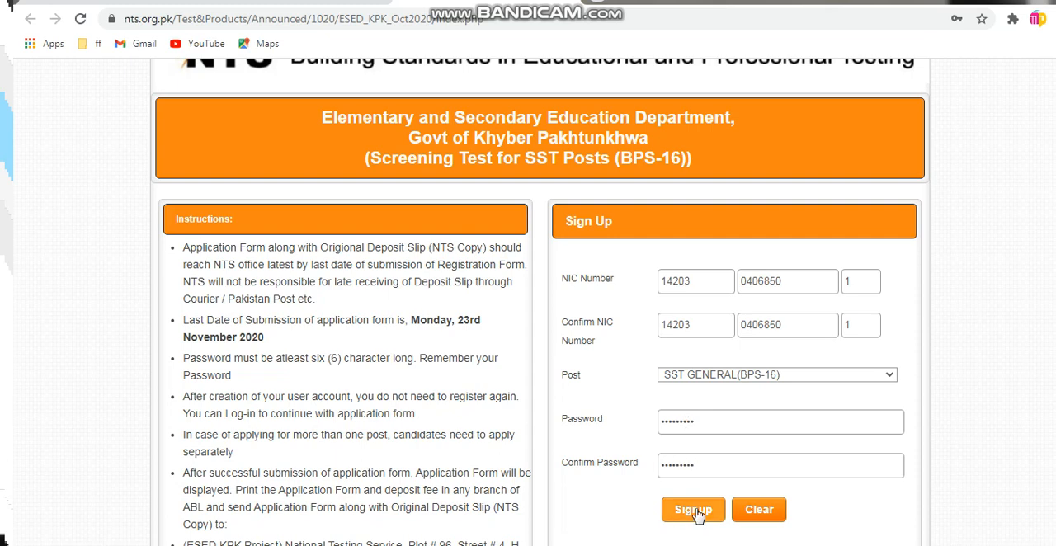
{"action": "left_click", "coordinate": [693, 510]}
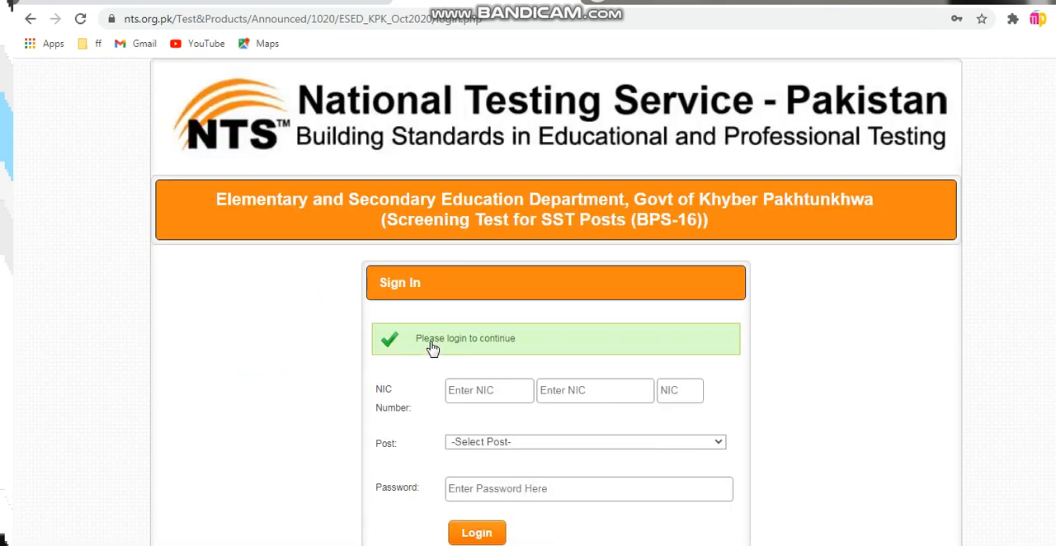
Enter the applicant's NIC number in the three NIC Number parts of the Sign In form
{"action": "left_click", "coordinate": [469, 386]}
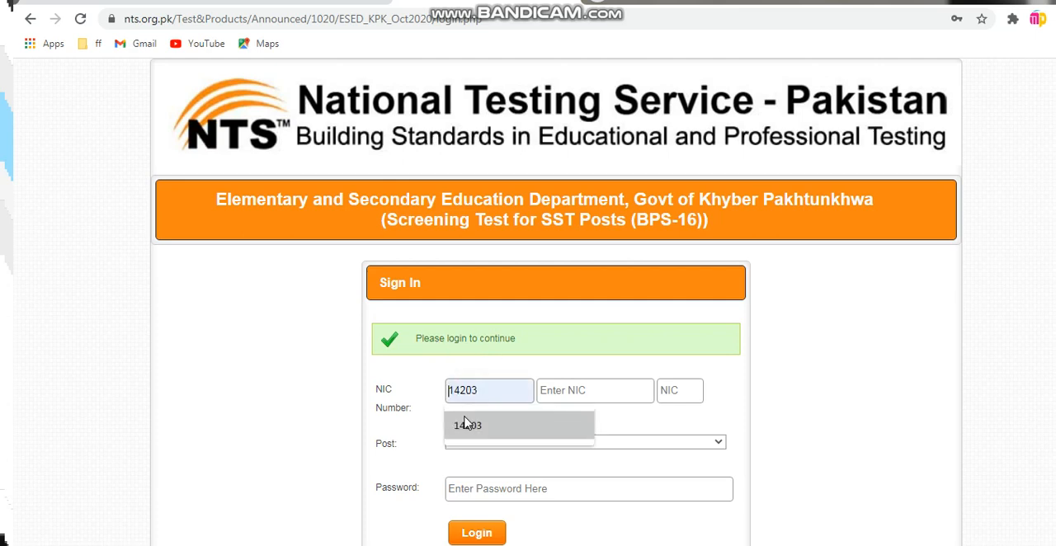
{"action": "left_click", "coordinate": [464, 422]}
{"action": "left_click", "coordinate": [566, 396]}
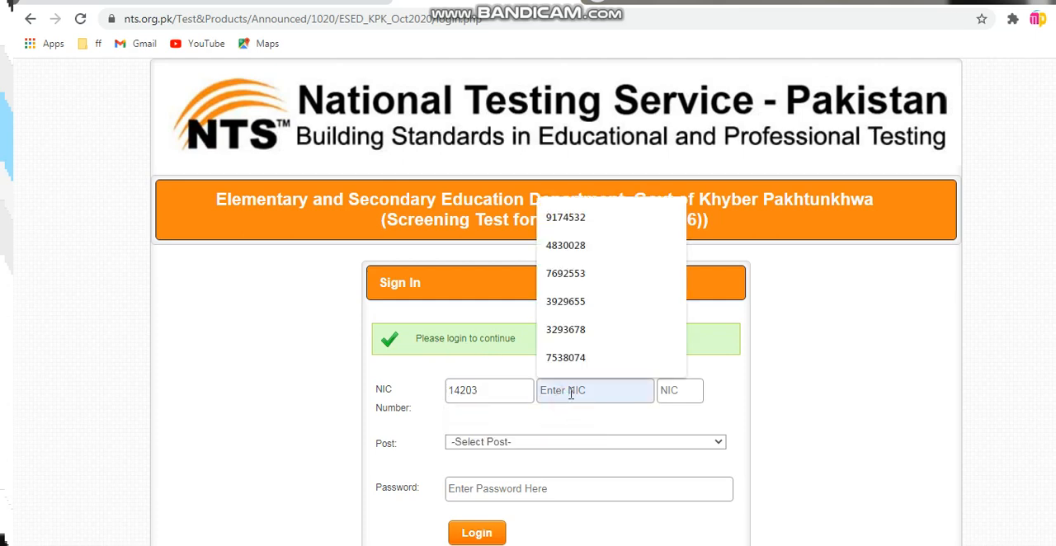
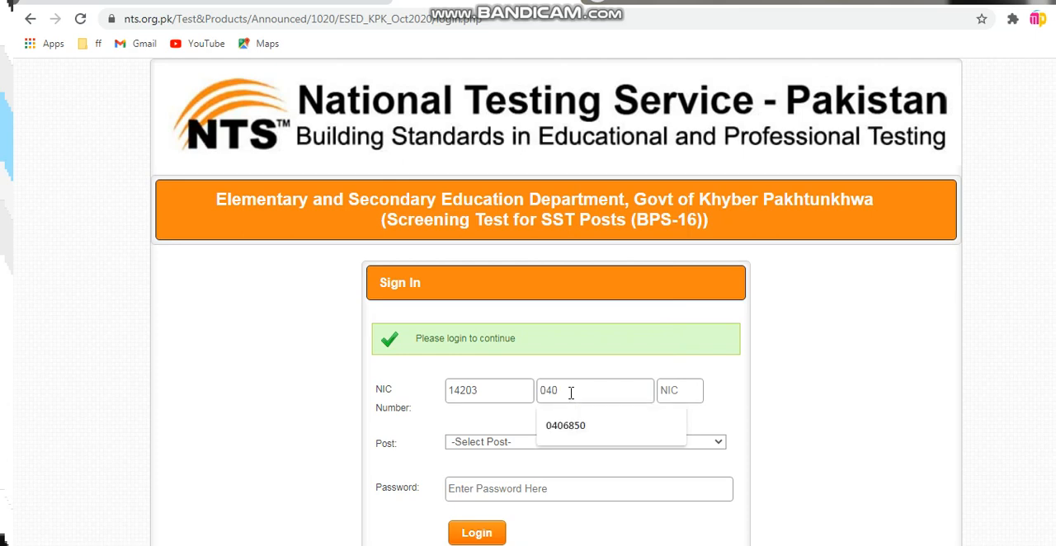
{"action": "left_click", "coordinate": [584, 425]}
{"action": "type", "text": "1"}
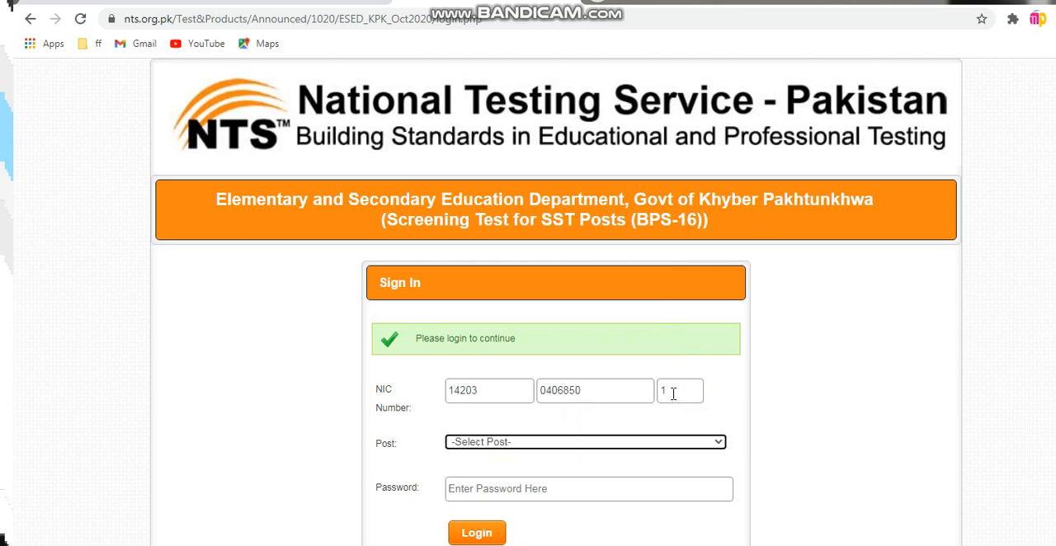
Log in for the SST GENERAL(BPS-16) post with the account password and bring up the application form's Personal Information section
{"action": "left_click", "coordinate": [469, 437]}
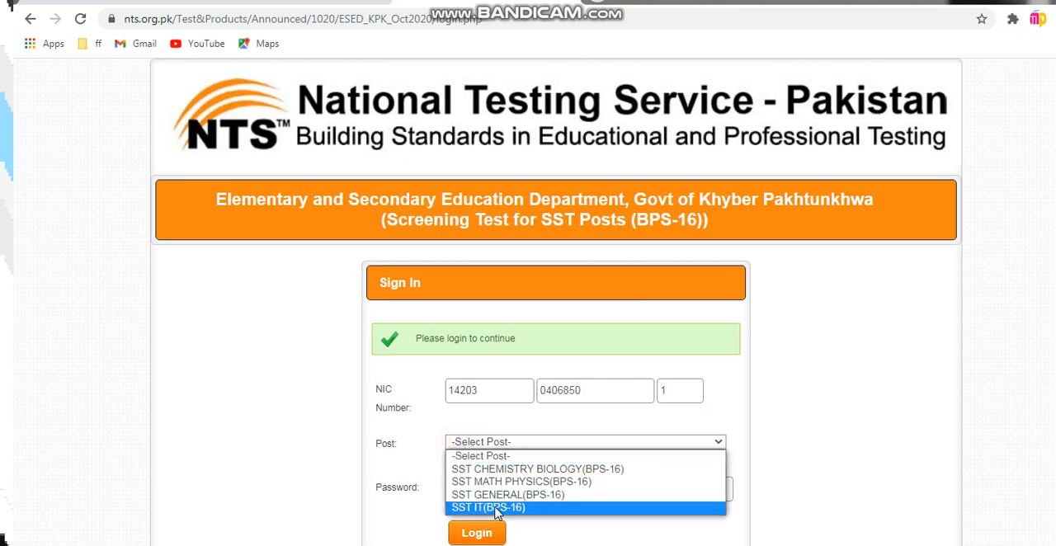
{"action": "left_click", "coordinate": [518, 498]}
{"action": "scroll", "coordinate": [470, 474], "scroll_direction": "down", "scroll_amount": 2}
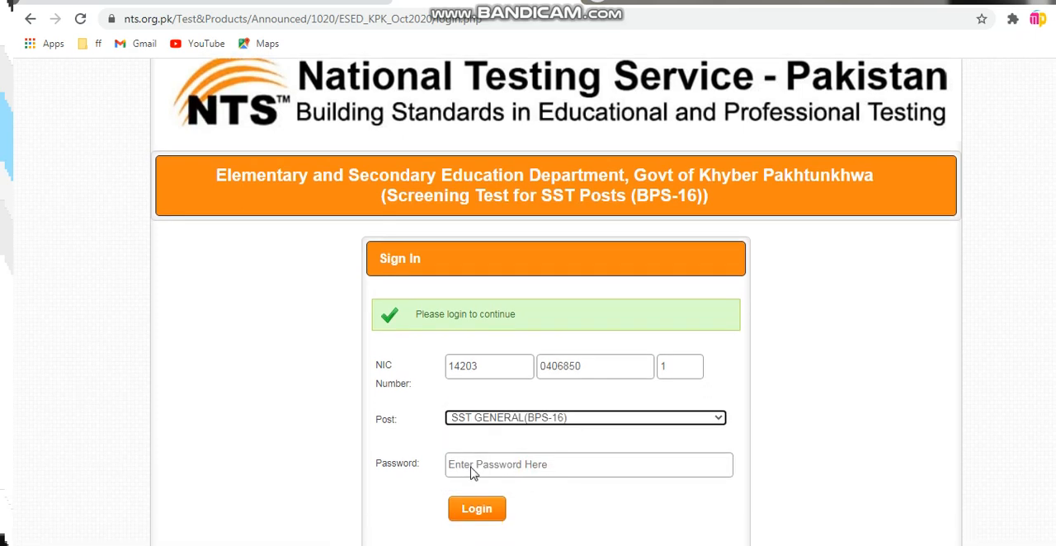
{"action": "left_click", "coordinate": [470, 376]}
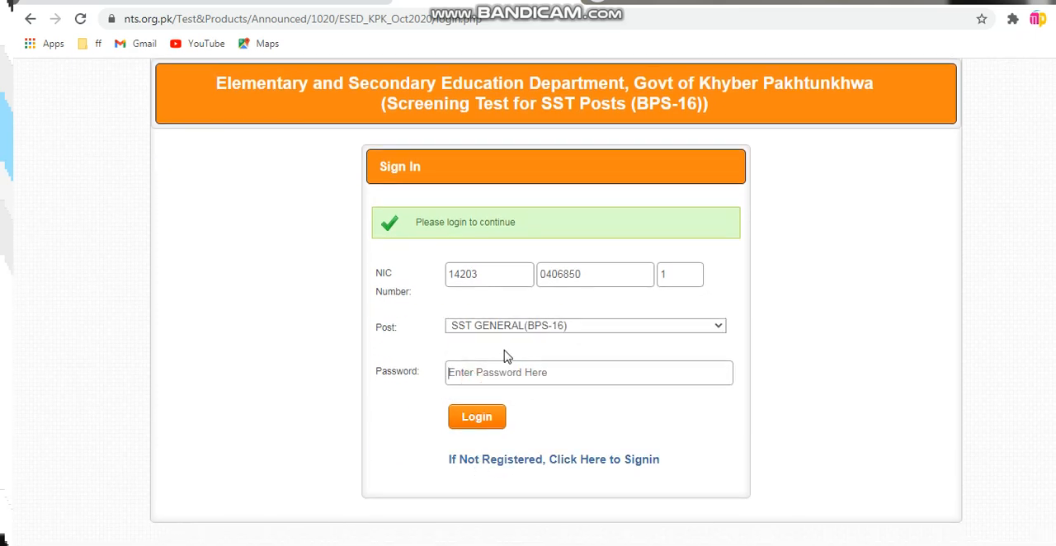
{"action": "type", "text": "••"}
{"action": "left_click", "coordinate": [477, 420]}
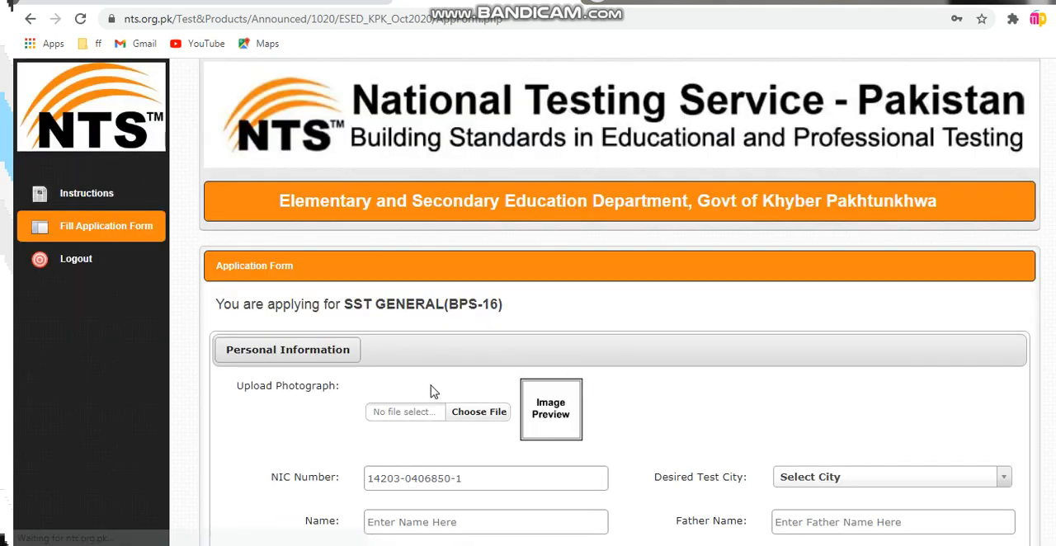
{"action": "scroll", "coordinate": [437, 379], "scroll_direction": "down", "scroll_amount": 3}
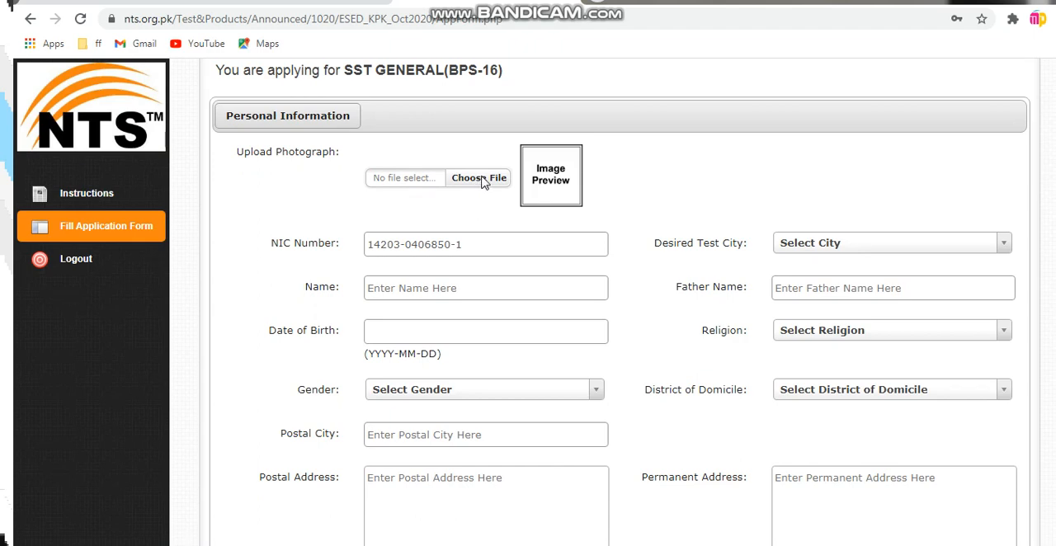
Upload the applicant's photograph from the Genral Picture folder to the Personal Information section
{"action": "left_click", "coordinate": [483, 180]}
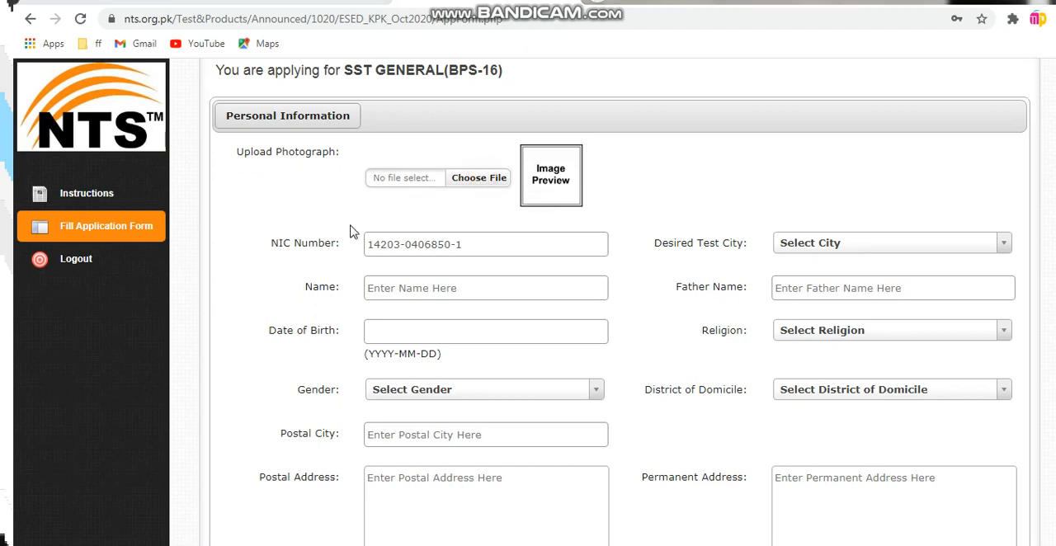
{"action": "left_click", "coordinate": [290, 195]}
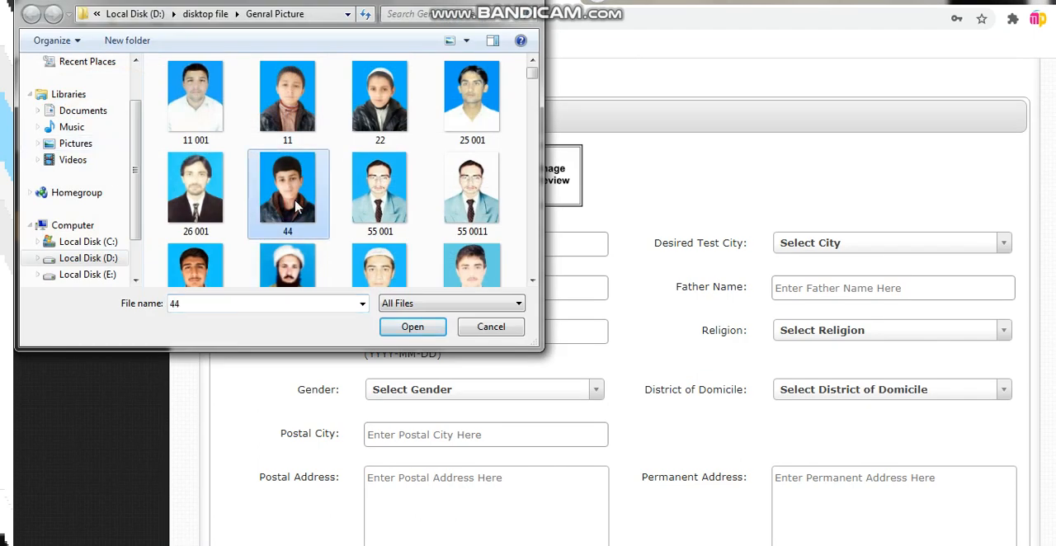
{"action": "key", "text": "f"}
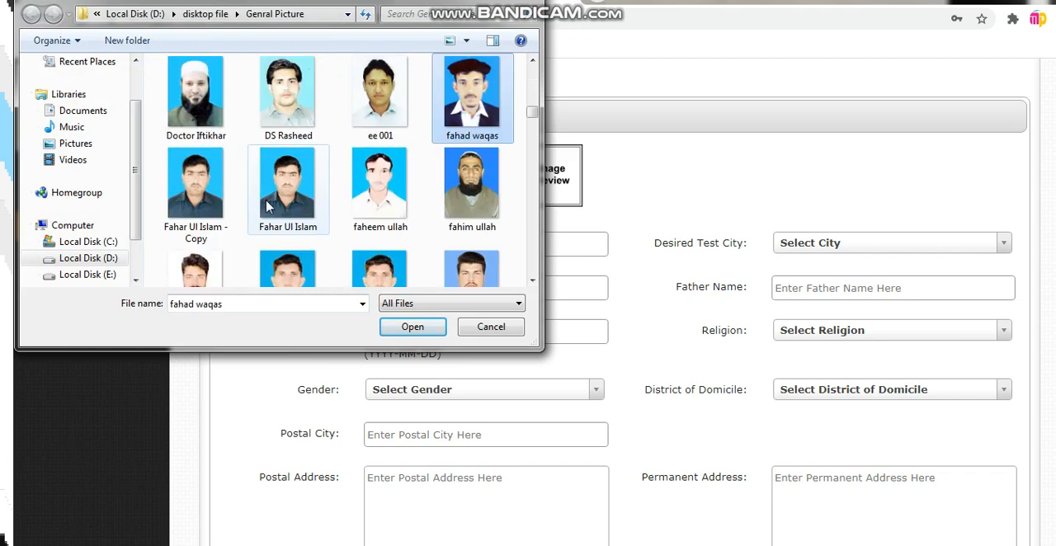
{"action": "type", "text": "faiz new pics"}
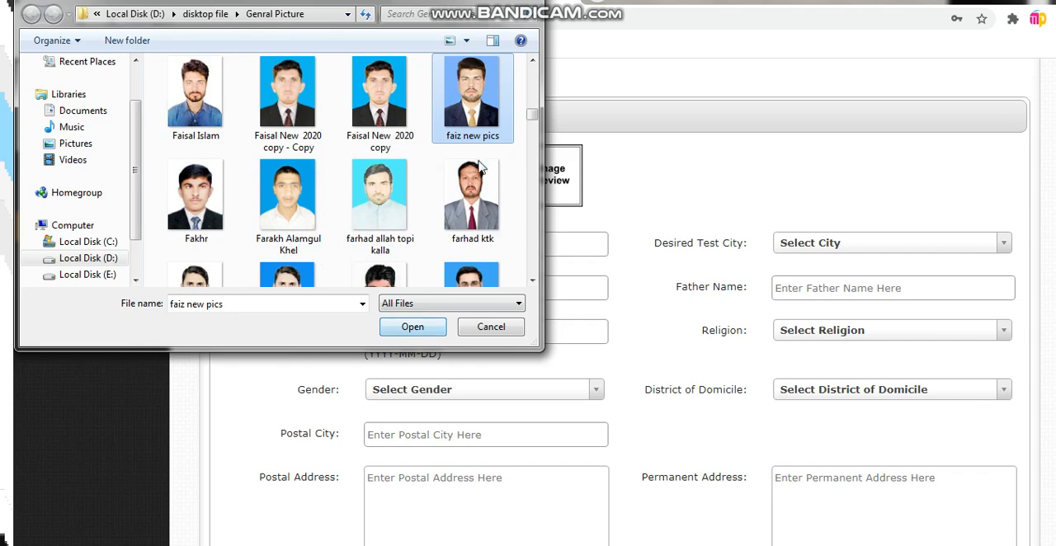
{"action": "left_click", "coordinate": [417, 326]}
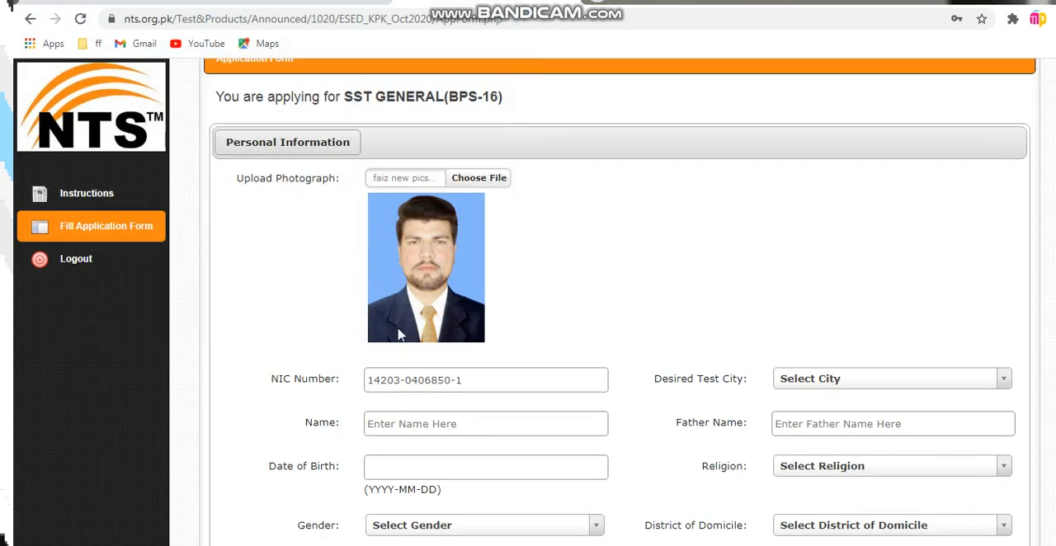
Set the Desired Test City to KARAK
{"action": "scroll", "coordinate": [398, 334], "scroll_direction": "down", "scroll_amount": 1}
{"action": "left_click", "coordinate": [807, 303]}
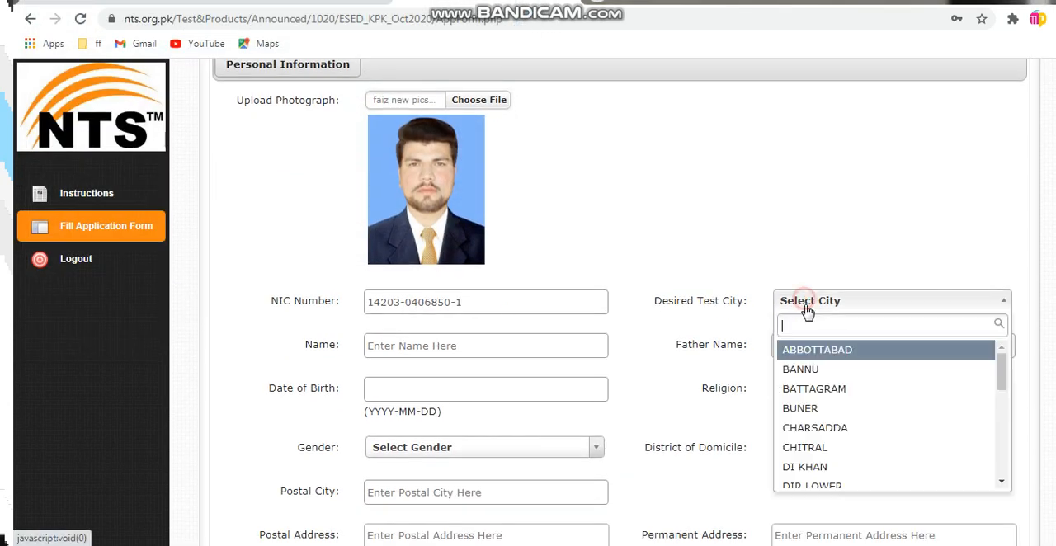
{"action": "type", "text": "karak"}
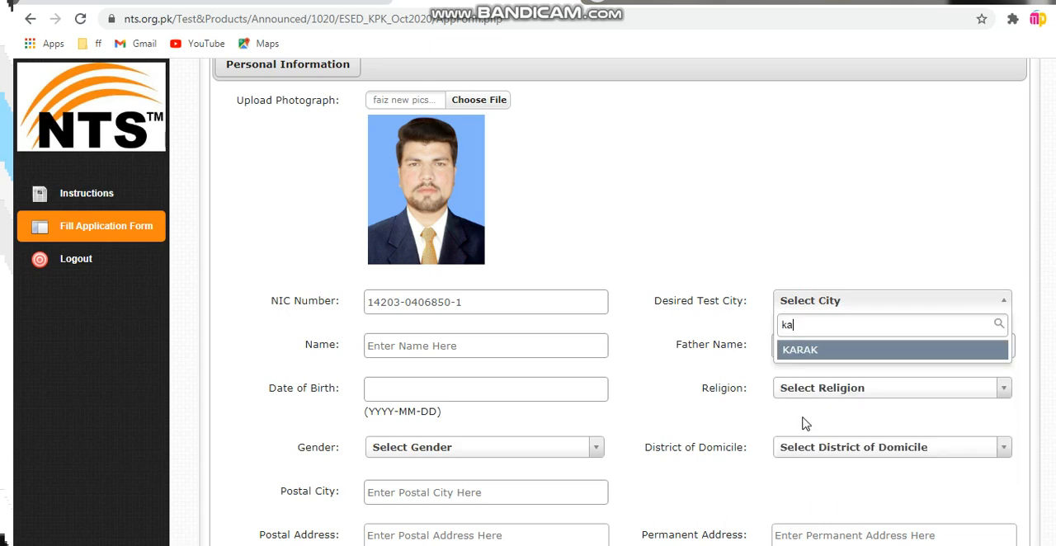
{"action": "left_click", "coordinate": [807, 351]}
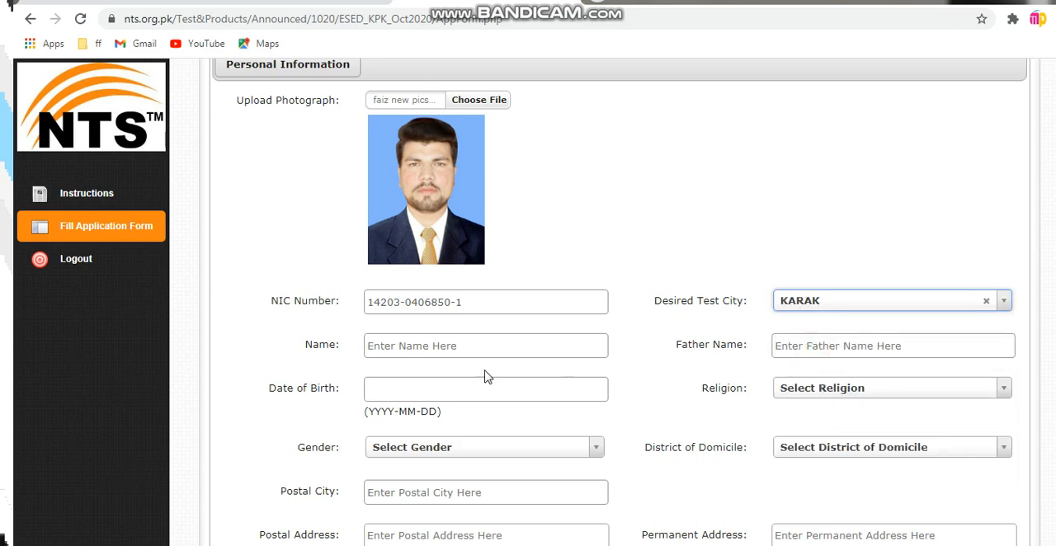
Fill in the applicant's full name and the father's name in the Personal Information section
{"action": "left_click", "coordinate": [402, 345]}
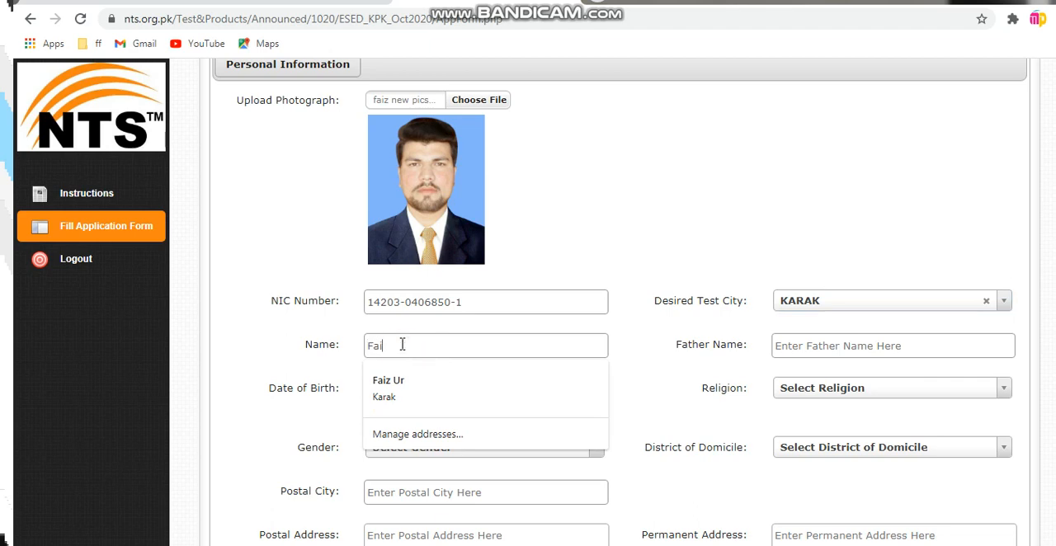
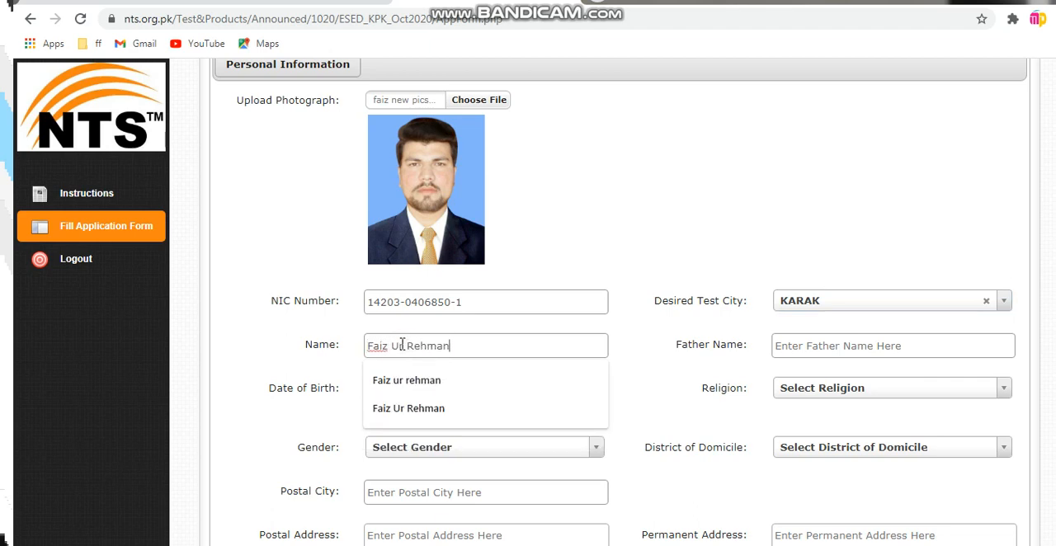
{"action": "key", "text": "Tab"}
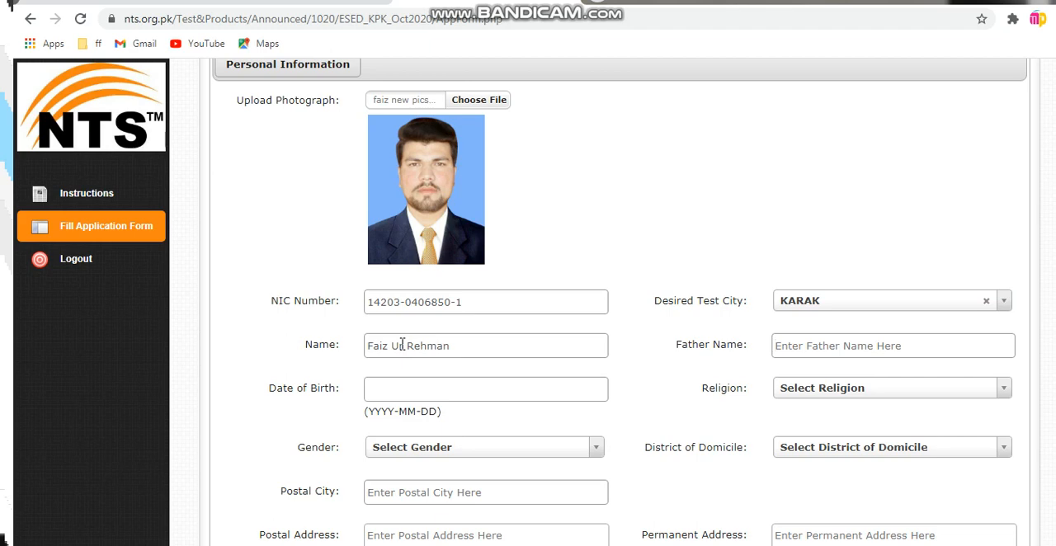
{"action": "type", "text": "Mem"}
{"action": "key", "text": "BackSpace"}
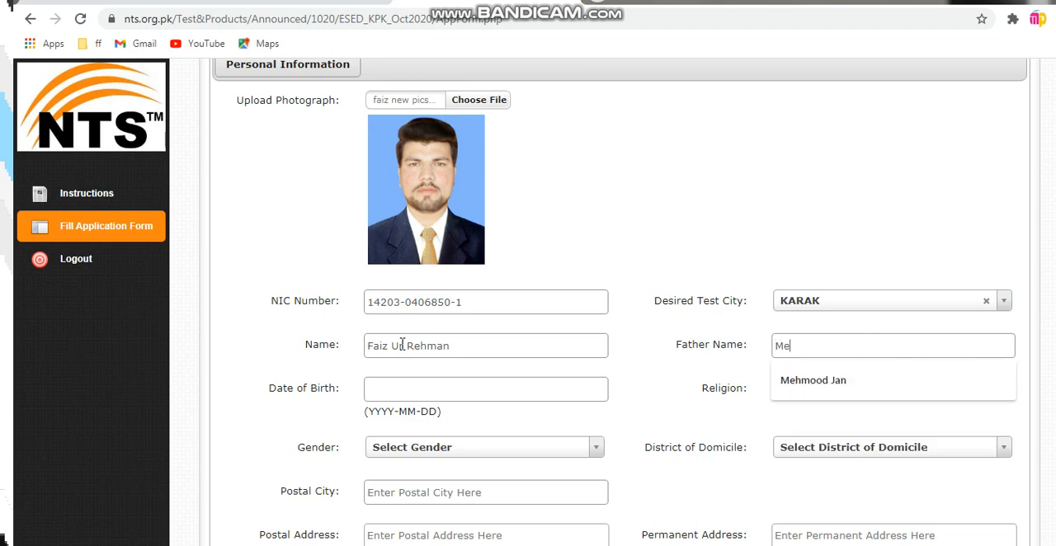
{"action": "left_click", "coordinate": [833, 377]}
Enter the applicant's date of birth in YYYY-MM-DD format
{"action": "left_click", "coordinate": [423, 394]}
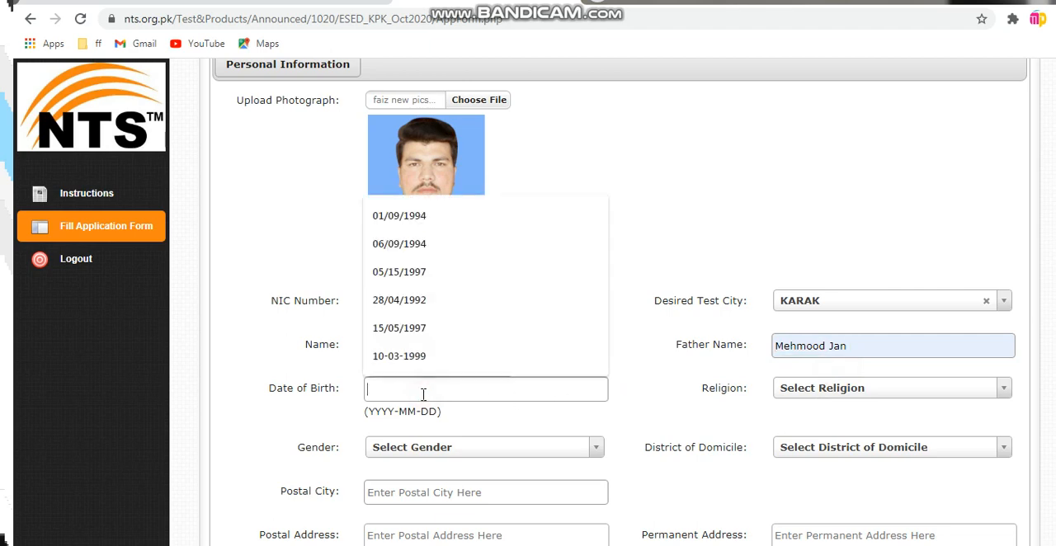
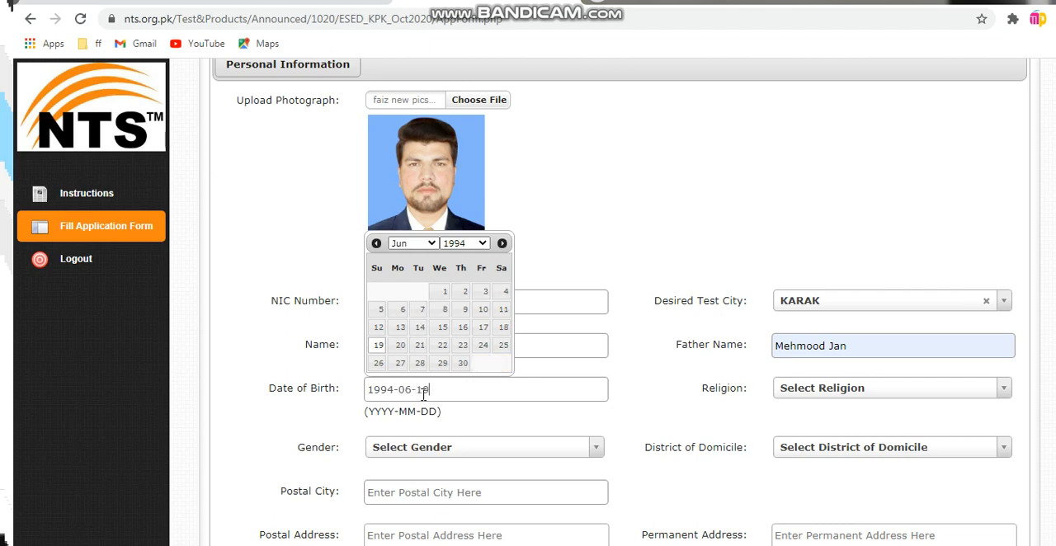
Set the applicant's religion to MUSLIM and gender to MALE
{"action": "left_click", "coordinate": [828, 394]}
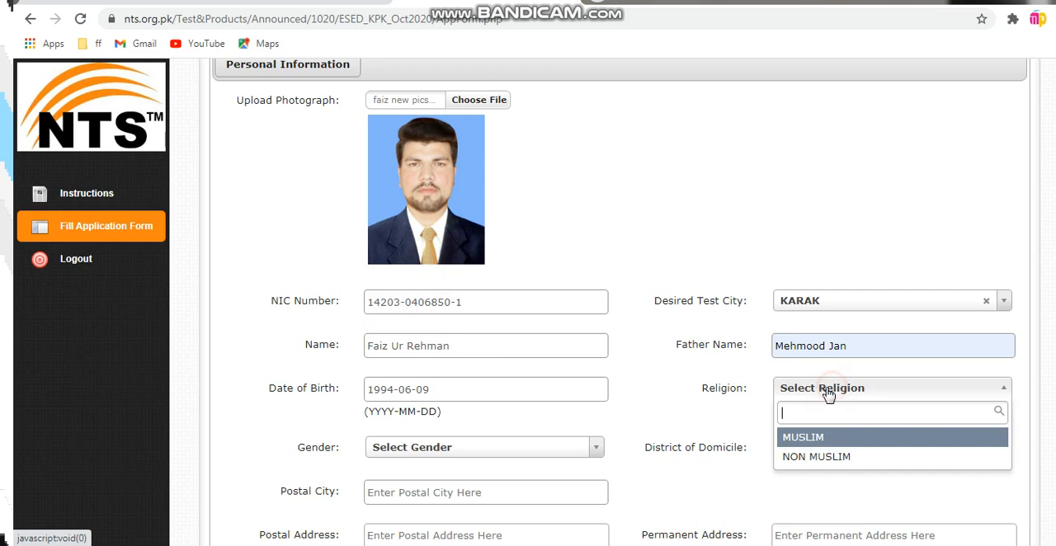
{"action": "left_click", "coordinate": [808, 438]}
{"action": "left_click", "coordinate": [415, 452]}
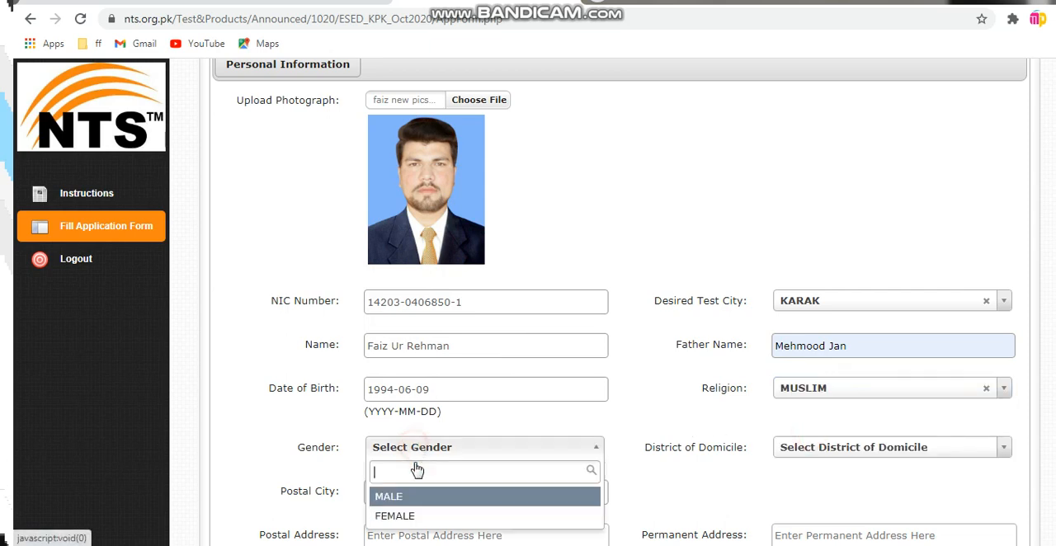
{"action": "left_click", "coordinate": [410, 499]}
Set the District of Domicile to KARAK
{"action": "left_click", "coordinate": [823, 452]}
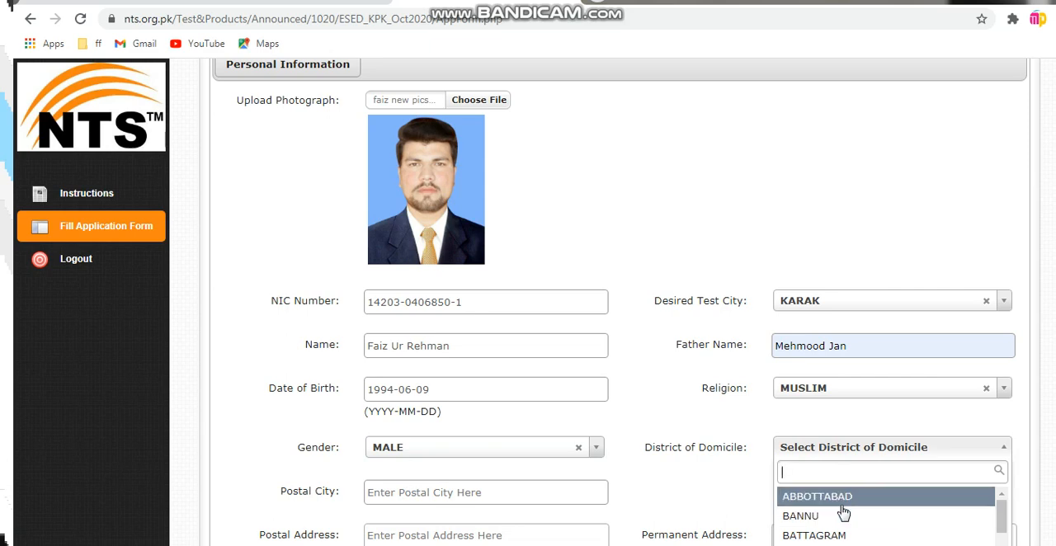
{"action": "type", "text": "karak"}
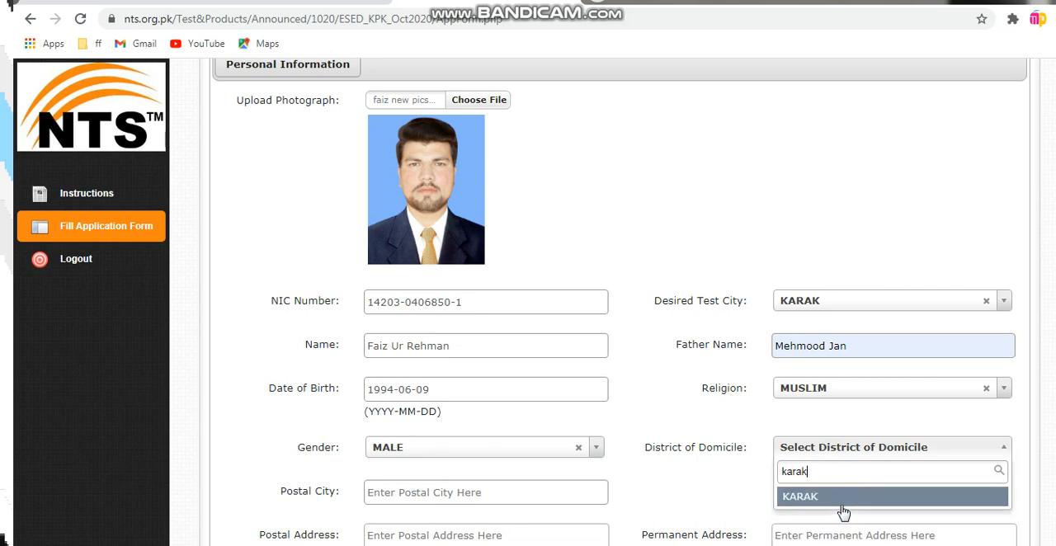
{"action": "left_click", "coordinate": [843, 498]}
Fill in the Postal City field with the applicant's postal code
{"action": "scroll", "coordinate": [848, 503], "scroll_direction": "down", "scroll_amount": 2}
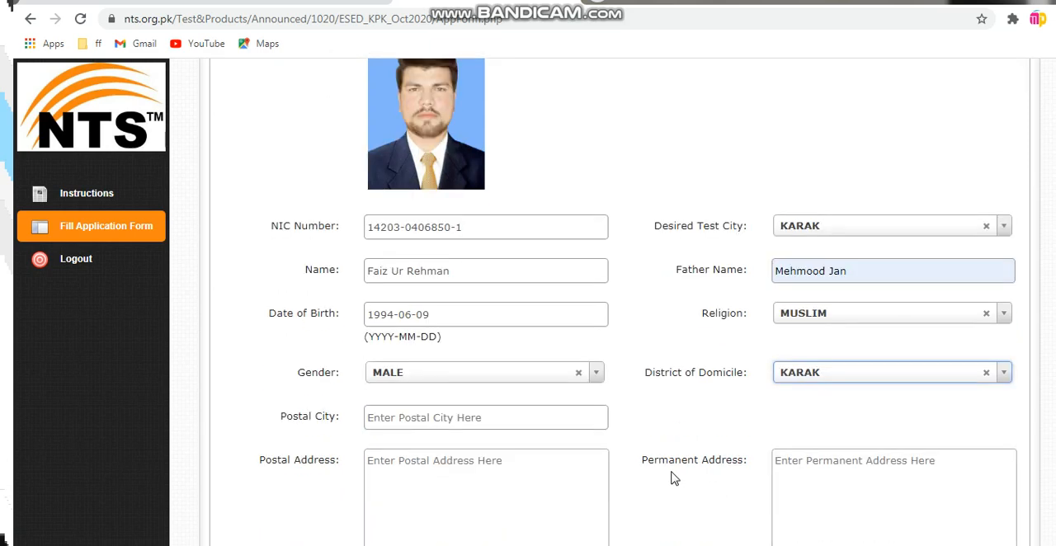
{"action": "left_click", "coordinate": [388, 341]}
{"action": "type", "text": "2"}
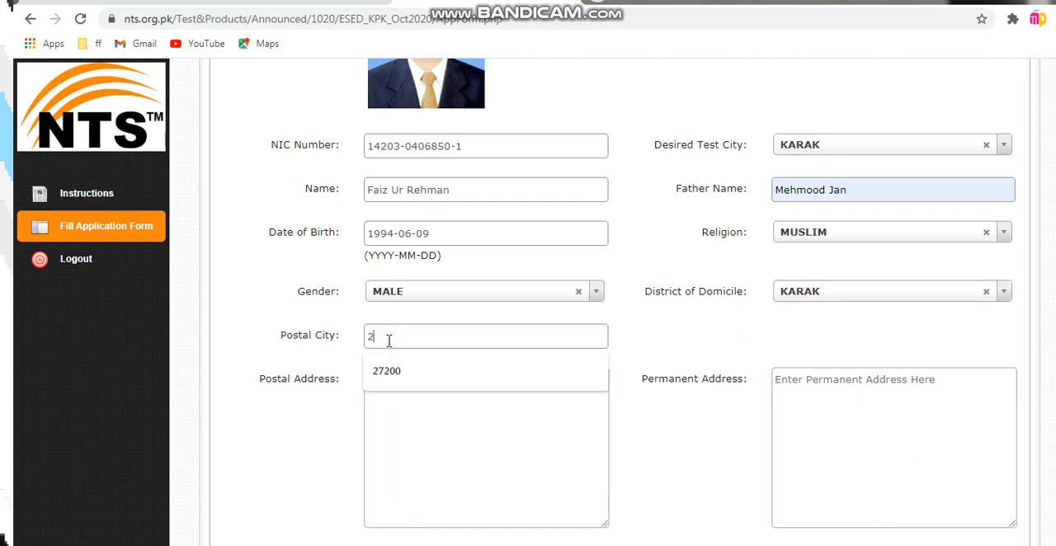
{"action": "type", "text": "7200"}
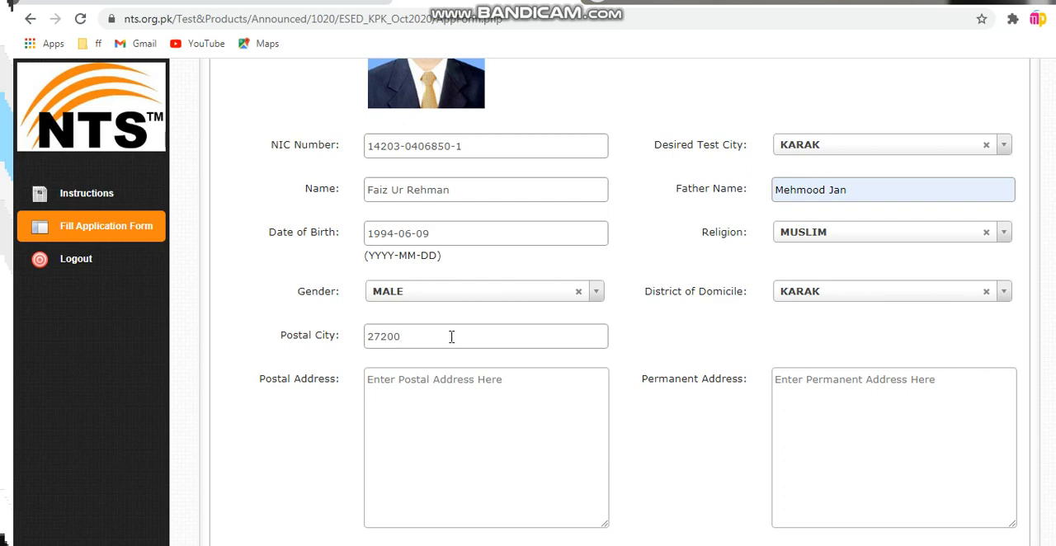
Enter the applicant's full postal address, including village, post office, tehsil and district, in the Postal Address field
{"action": "left_click", "coordinate": [396, 382]}
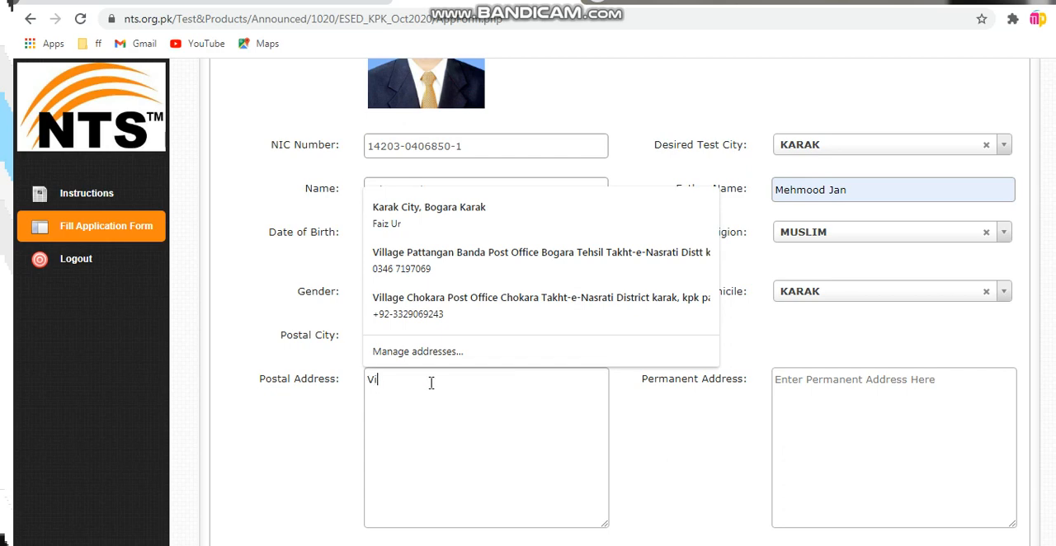
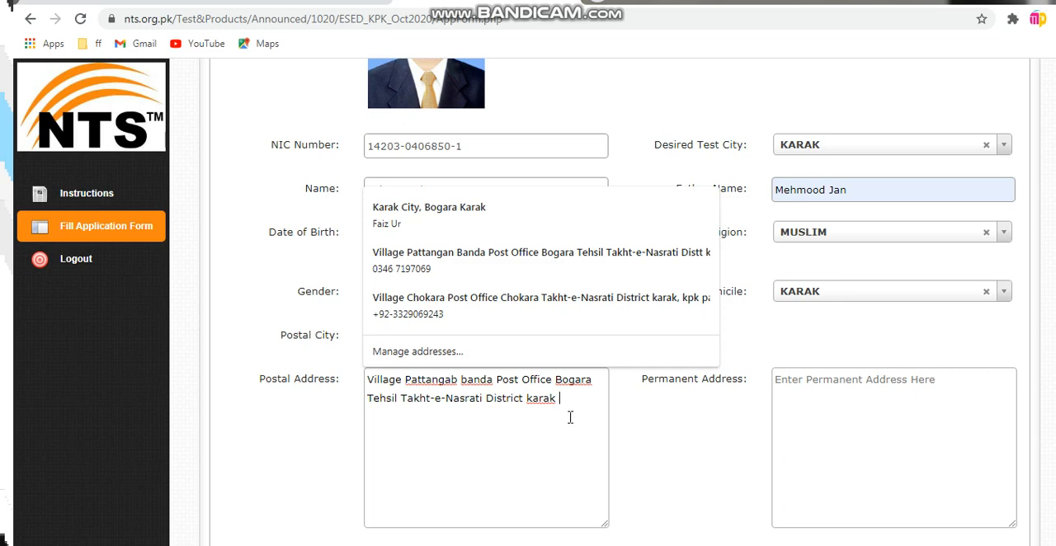
Copy the complete Postal Address text into the Permanent Address field
{"action": "left_click_drag", "start_coordinate": [569, 418], "coordinate": [347, 386]}
{"action": "key", "text": "ctrl+c"}
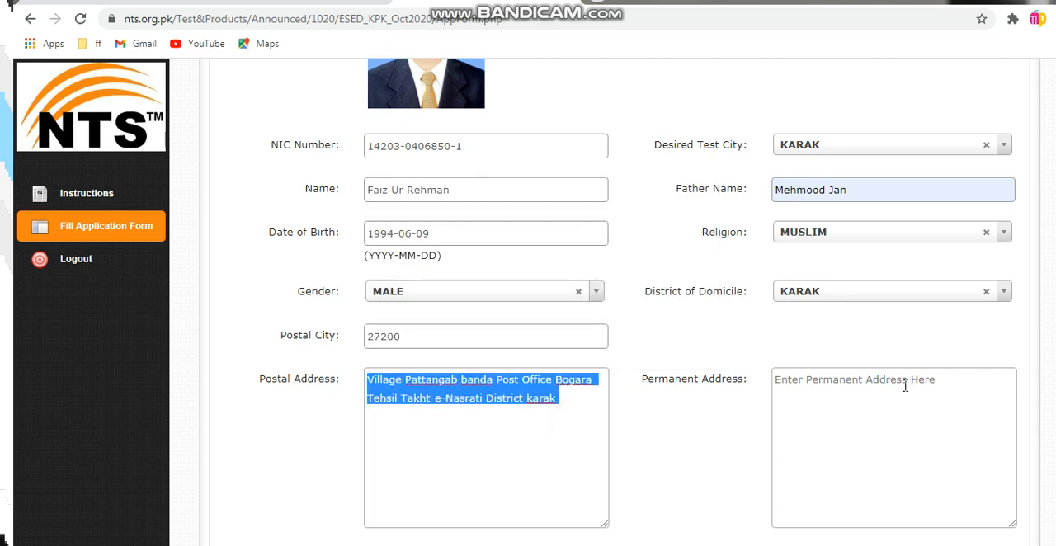
{"action": "left_click", "coordinate": [841, 390]}
{"action": "key", "text": "ctrl+v"}
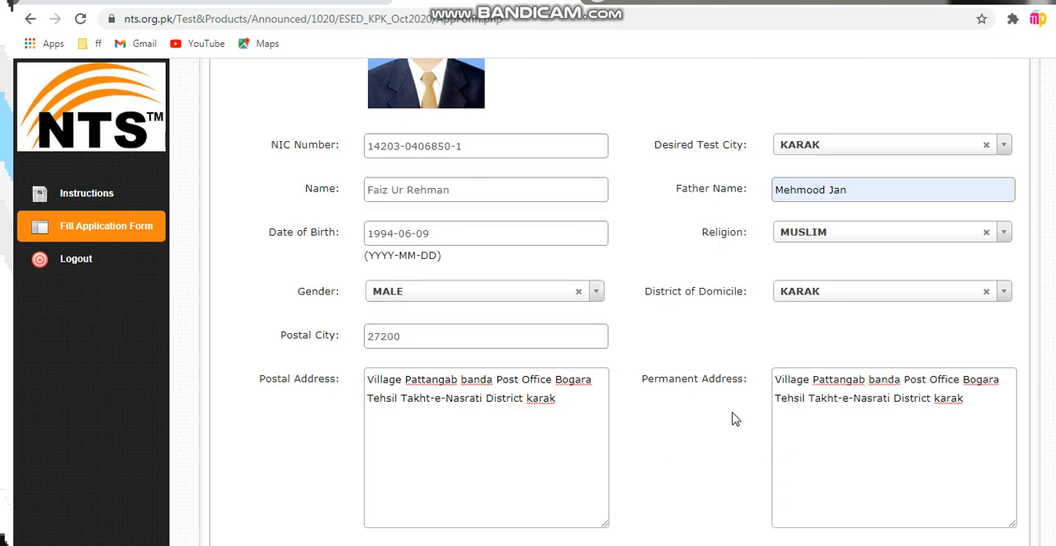
Fill in the applicant's two mobile numbers in the Phone (Mobile) 1 and Phone (Mobile) 2 fields
{"action": "scroll", "coordinate": [732, 419], "scroll_direction": "down", "scroll_amount": 2}
{"action": "left_click", "coordinate": [401, 406]}
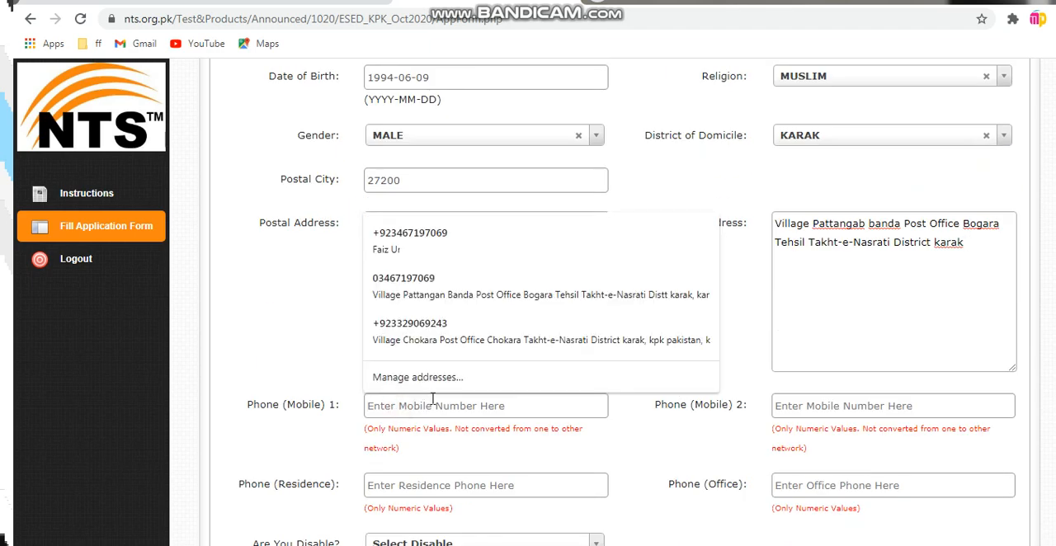
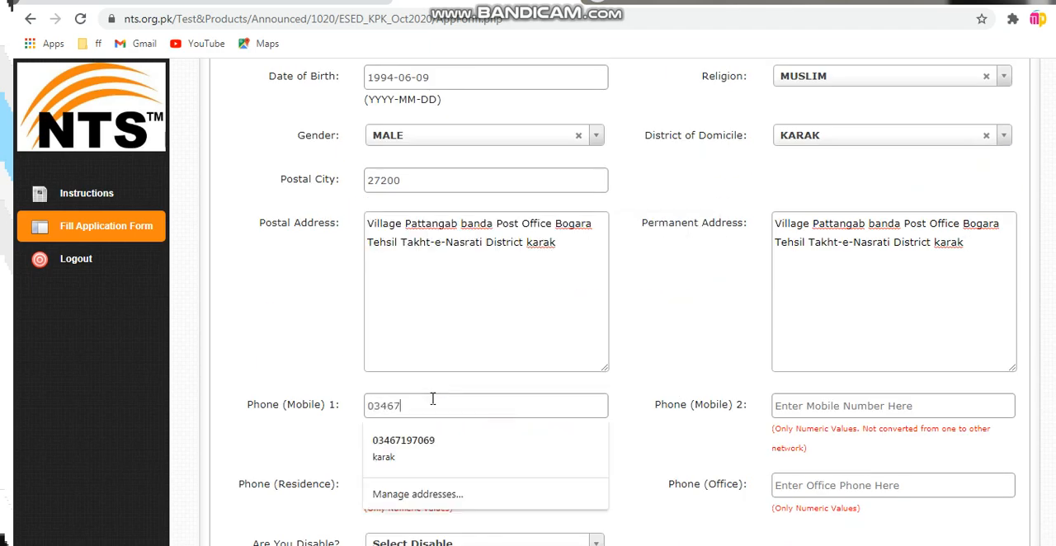
{"action": "key", "text": "Tab"}
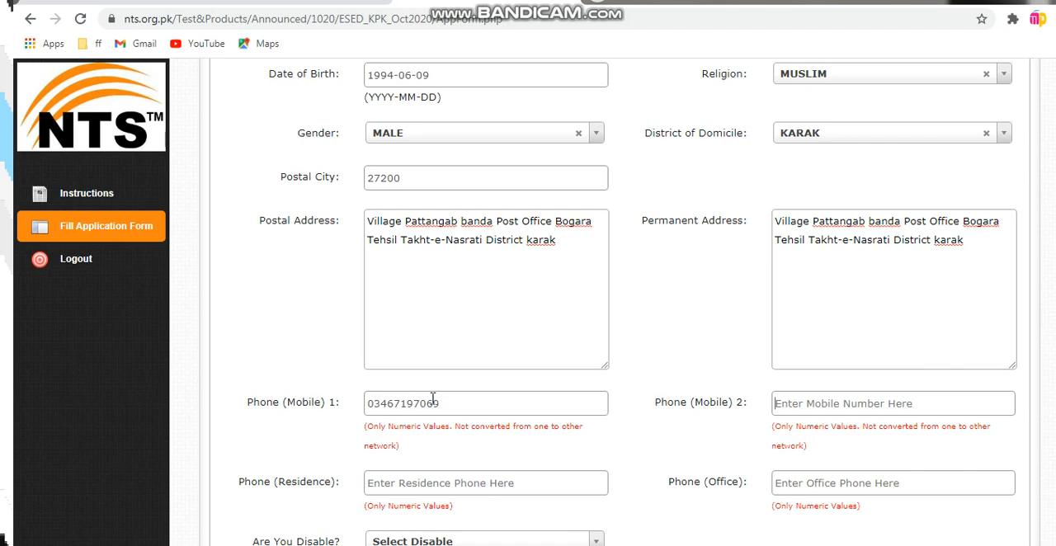
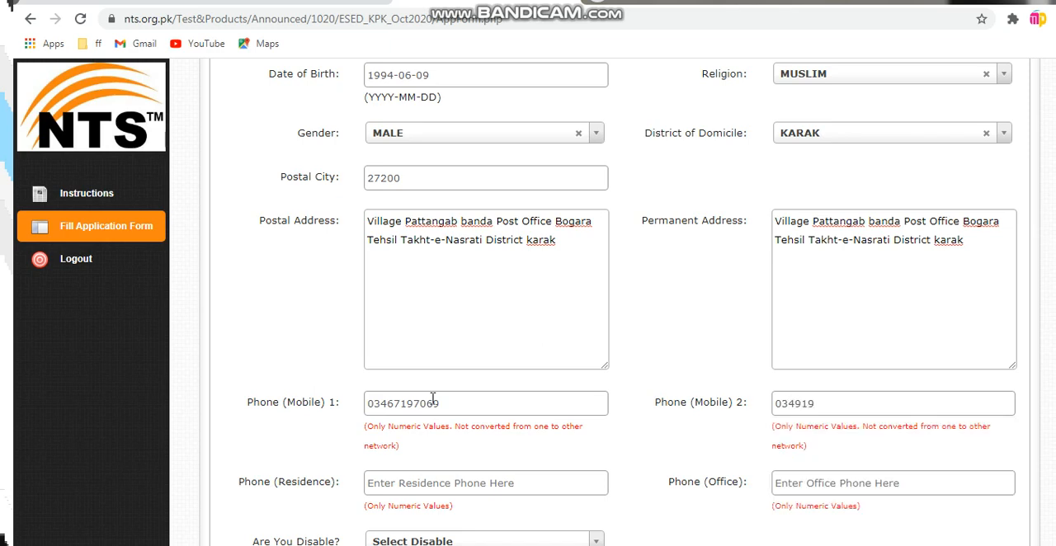
Answer NO to the Are You Disable? question in the personal information
{"action": "scroll", "coordinate": [412, 495], "scroll_direction": "down", "scroll_amount": 2}
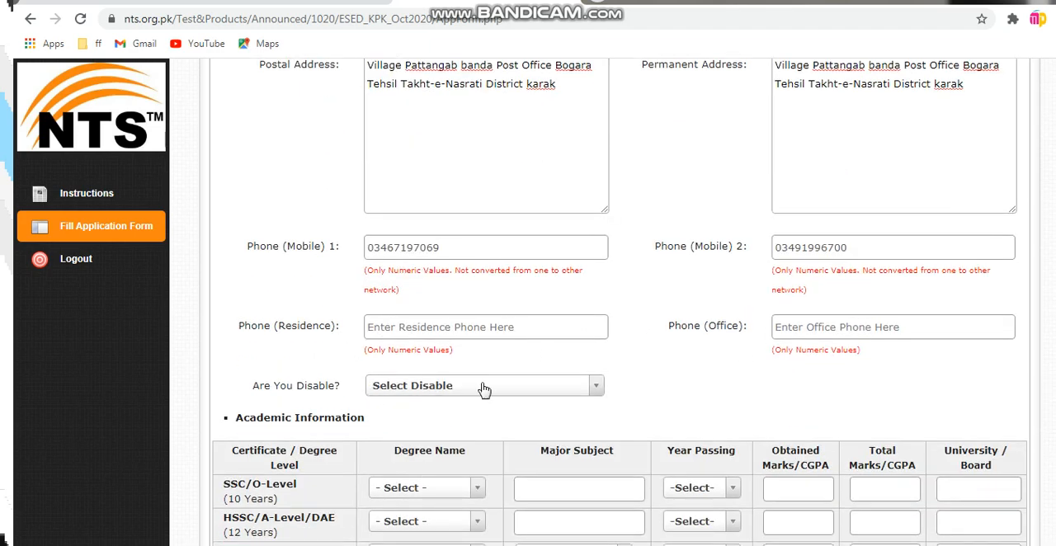
{"action": "left_click", "coordinate": [415, 385]}
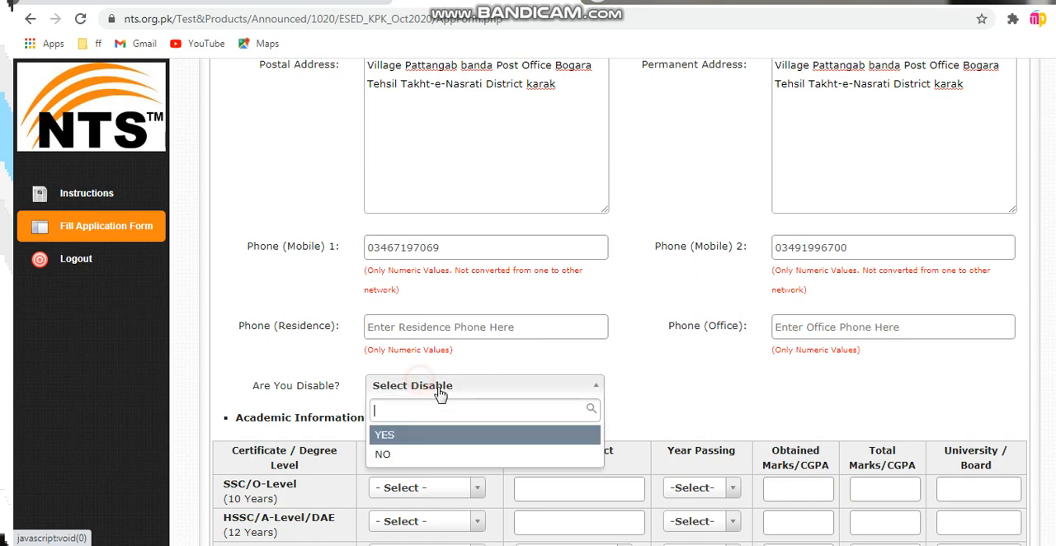
{"action": "left_click", "coordinate": [398, 453]}
In the SSC/O-Level row, choose SSC as the degree and fill in Bio, Phy, Che, Maths as the major subject
{"action": "scroll", "coordinate": [417, 458], "scroll_direction": "down", "scroll_amount": 3}
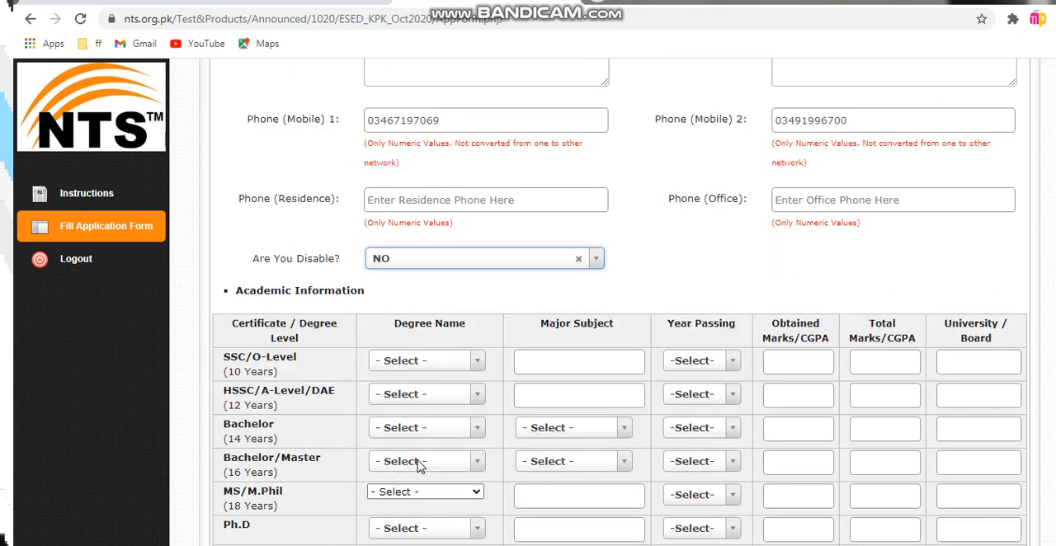
{"action": "left_click", "coordinate": [408, 254]}
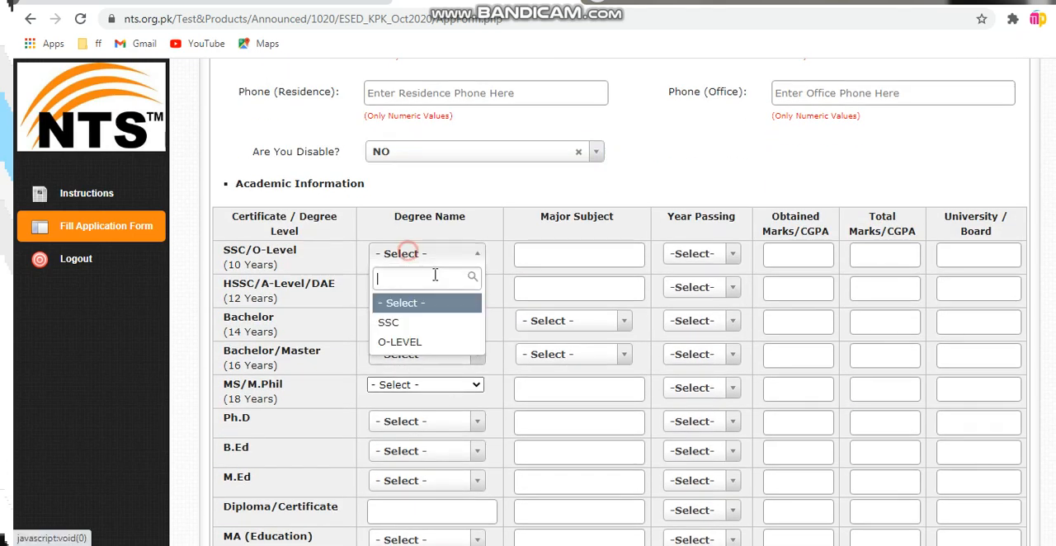
{"action": "left_click", "coordinate": [414, 322]}
{"action": "left_click", "coordinate": [549, 252]}
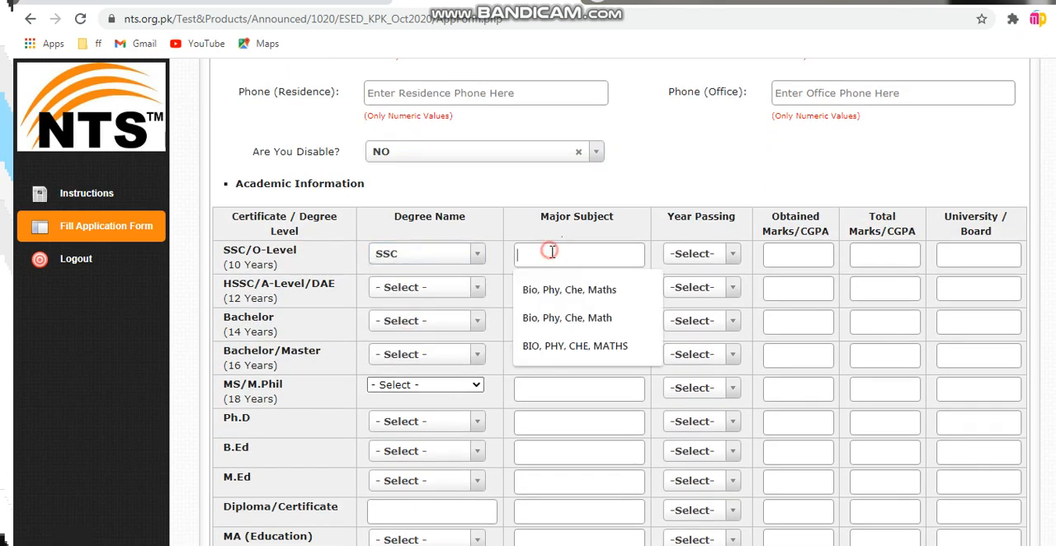
{"action": "left_click", "coordinate": [546, 289]}
Set the year of passing in the SSC/O-Level row to 2012
{"action": "left_click", "coordinate": [684, 255]}
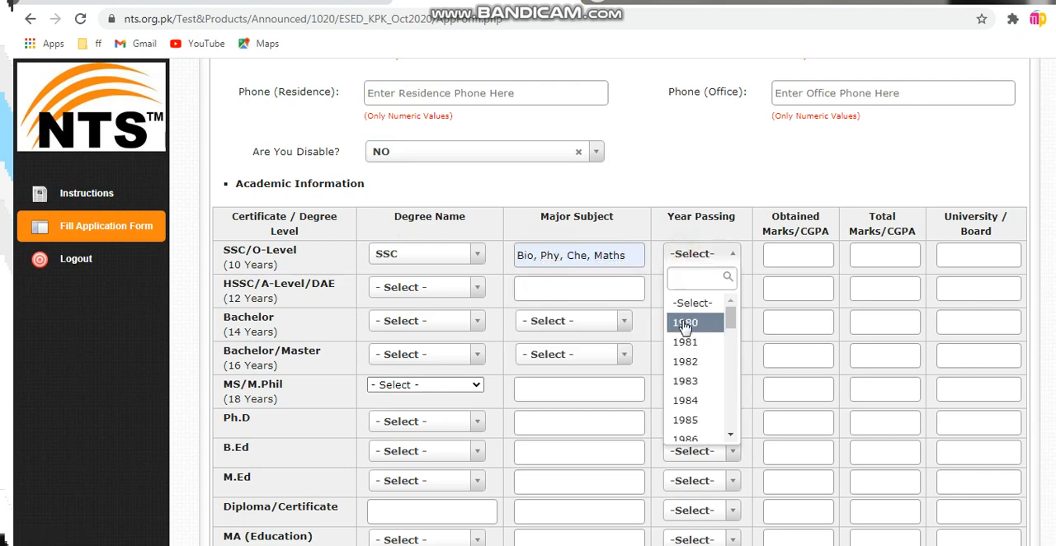
{"action": "type", "text": "2012"}
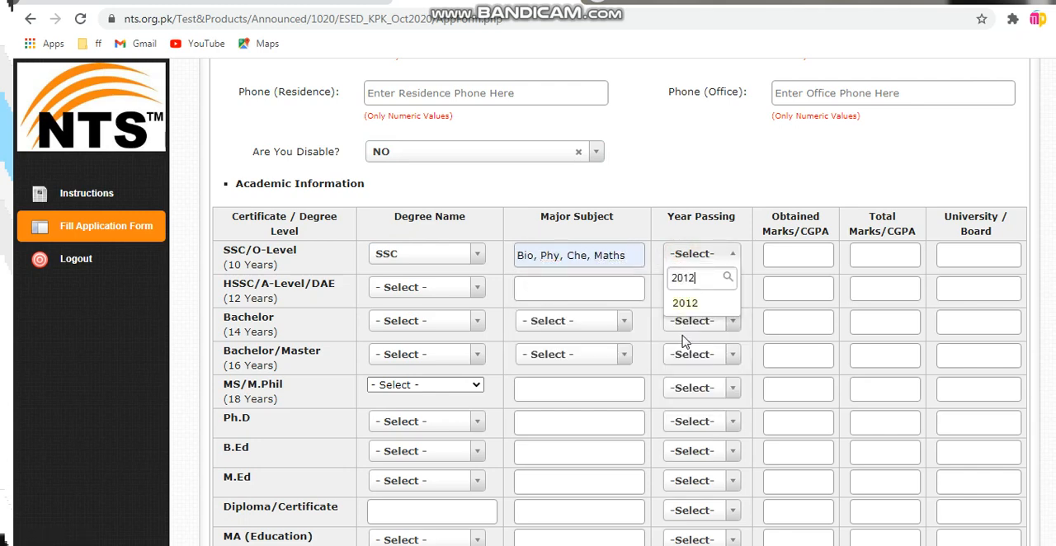
{"action": "key", "text": "Tab"}
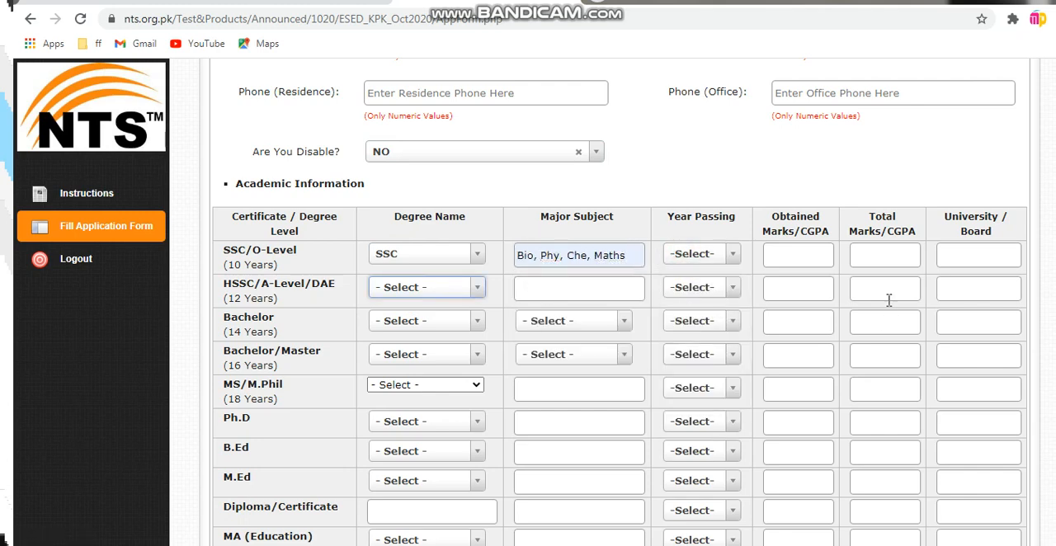
{"action": "left_click", "coordinate": [695, 255]}
{"action": "scroll", "coordinate": [701, 349], "scroll_direction": "up", "scroll_amount": 1}
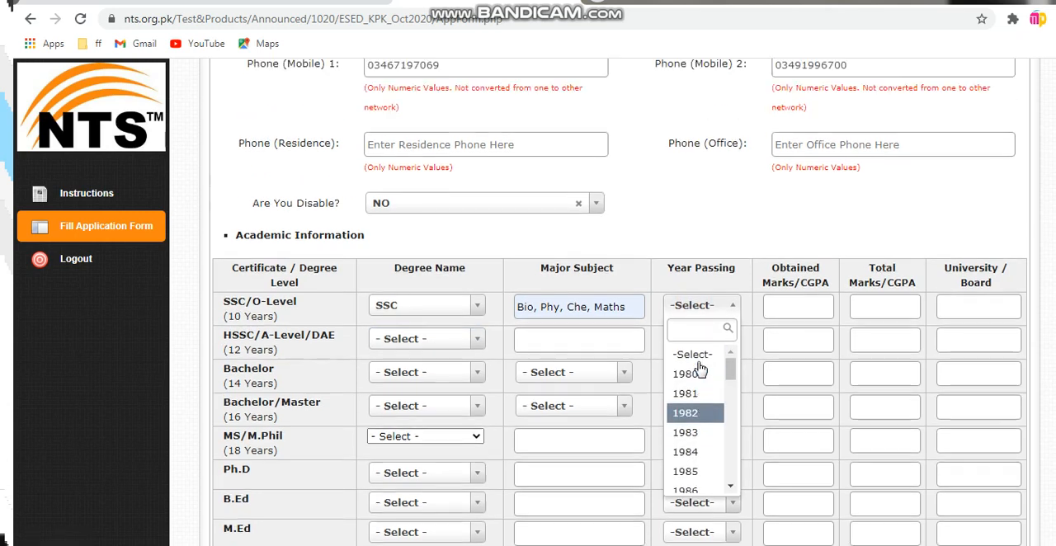
{"action": "scroll", "coordinate": [697, 375], "scroll_direction": "down", "scroll_amount": 2}
{"action": "scroll", "coordinate": [697, 380], "scroll_direction": "down", "scroll_amount": 2}
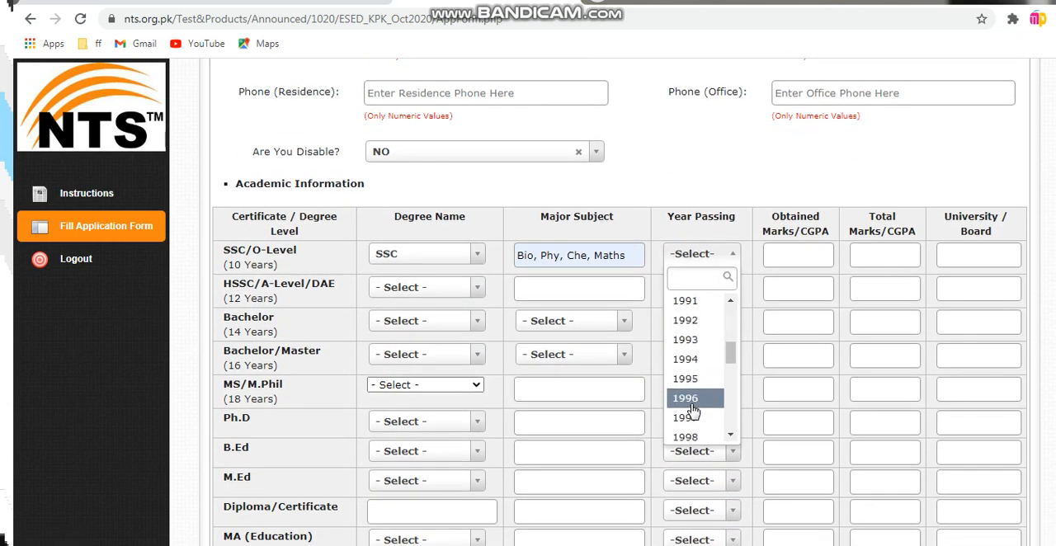
{"action": "scroll", "coordinate": [691, 404], "scroll_direction": "down", "scroll_amount": 4}
{"action": "left_click", "coordinate": [686, 401]}
Complete the SSC/O-Level row with 825 obtained marks, 1100 total marks and BISE Kohat as the board
{"action": "left_click", "coordinate": [782, 255]}
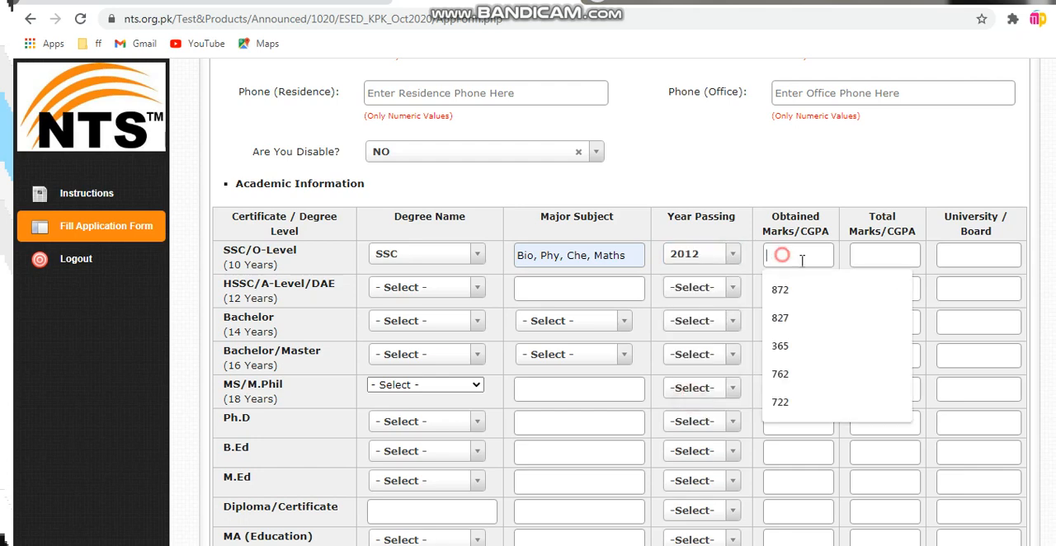
{"action": "type", "text": "825"}
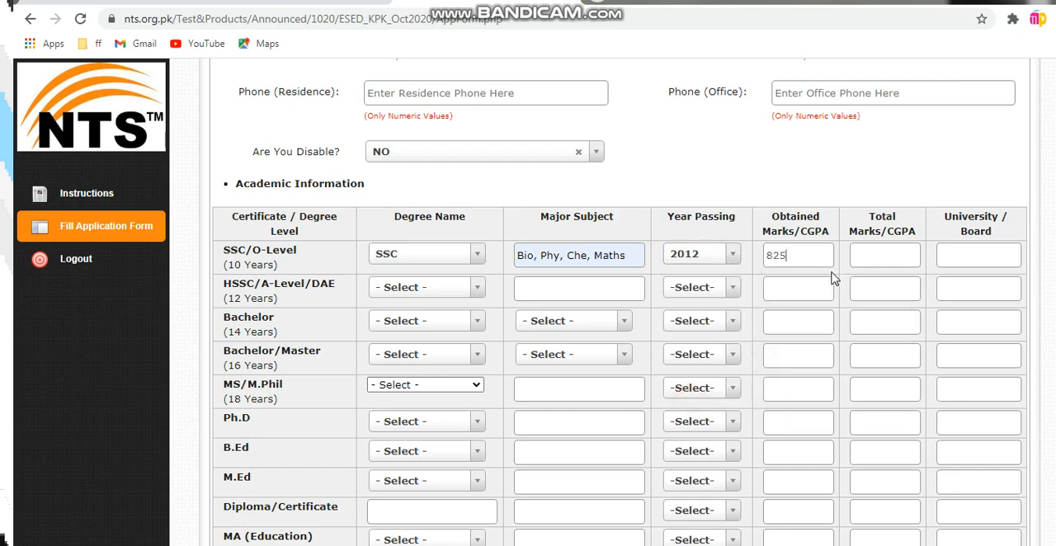
{"action": "key", "text": "Tab"}
{"action": "type", "text": "110"}
{"action": "key", "text": "Tab"}
{"action": "type", "text": "B"}
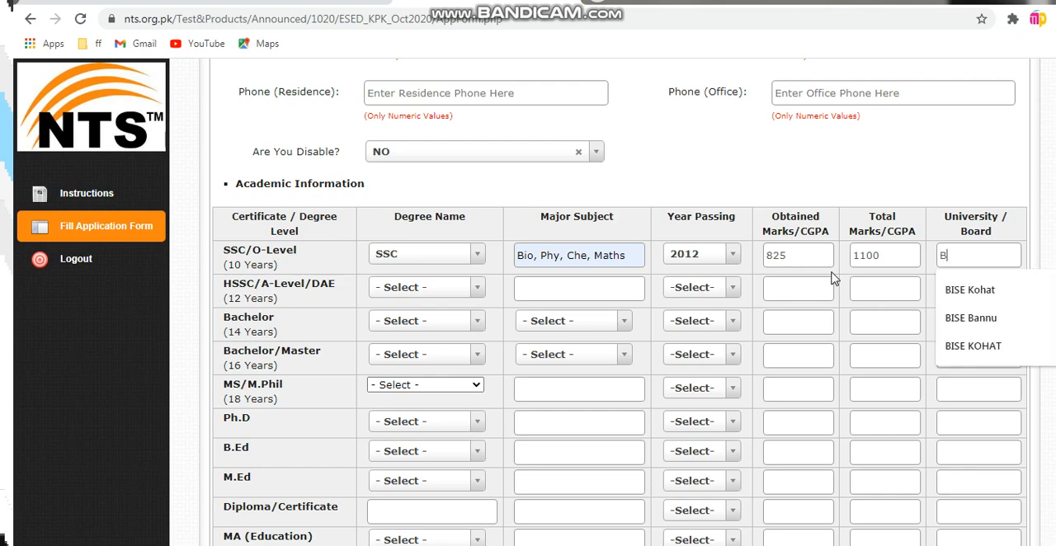
{"action": "left_click", "coordinate": [995, 292]}
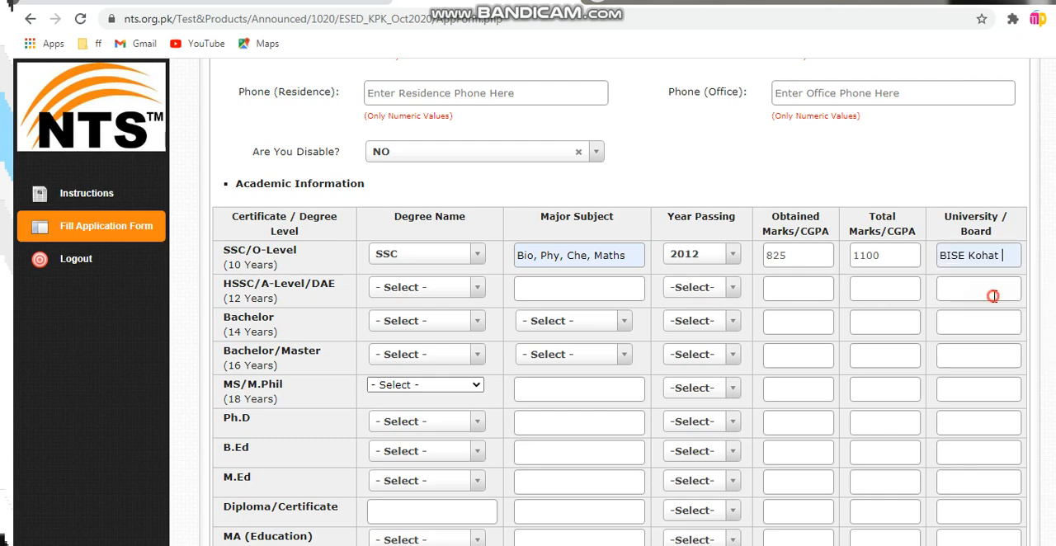
In the HSSC/A-Level/DAE row, choose F.SC as the degree and Phy, Maths, Che as the major subject
{"action": "left_click", "coordinate": [406, 287]}
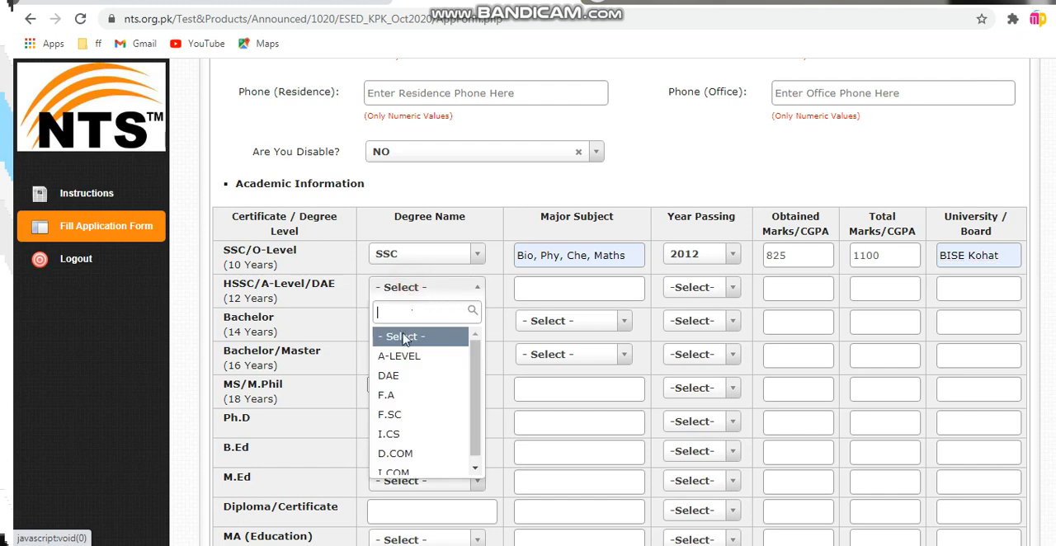
{"action": "left_click", "coordinate": [390, 414]}
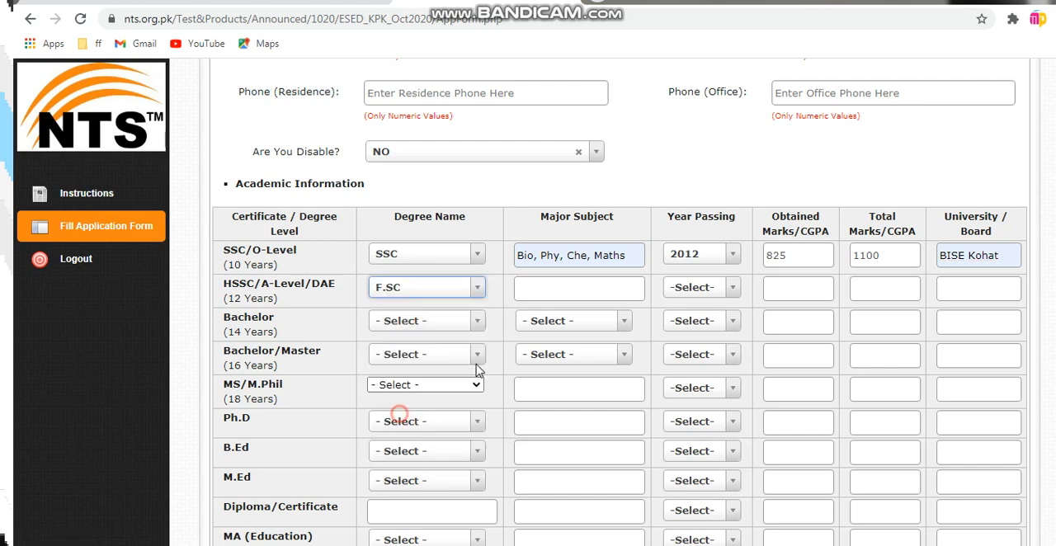
{"action": "left_click", "coordinate": [523, 290]}
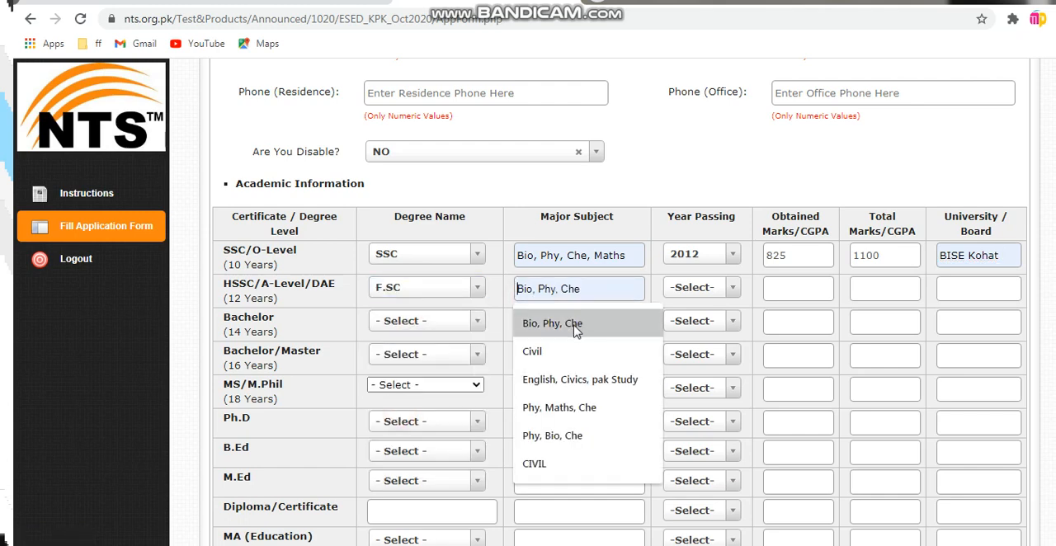
{"action": "left_click", "coordinate": [575, 410]}
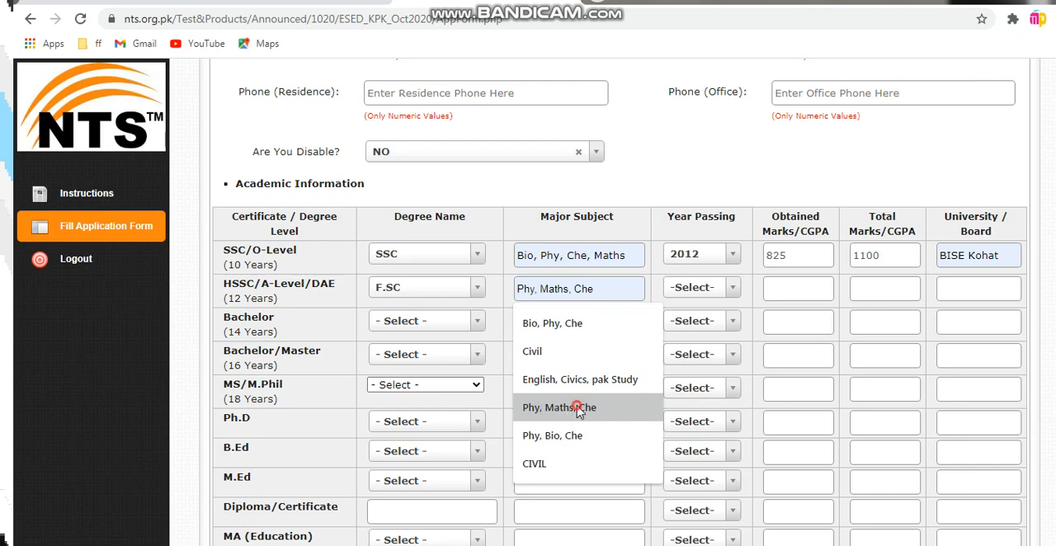
Give the HSSC/A-Level/DAE row passing year 2014, obtained marks 795 and total marks 1100
{"action": "left_click", "coordinate": [694, 288]}
{"action": "scroll", "coordinate": [685, 413], "scroll_direction": "down", "scroll_amount": 5}
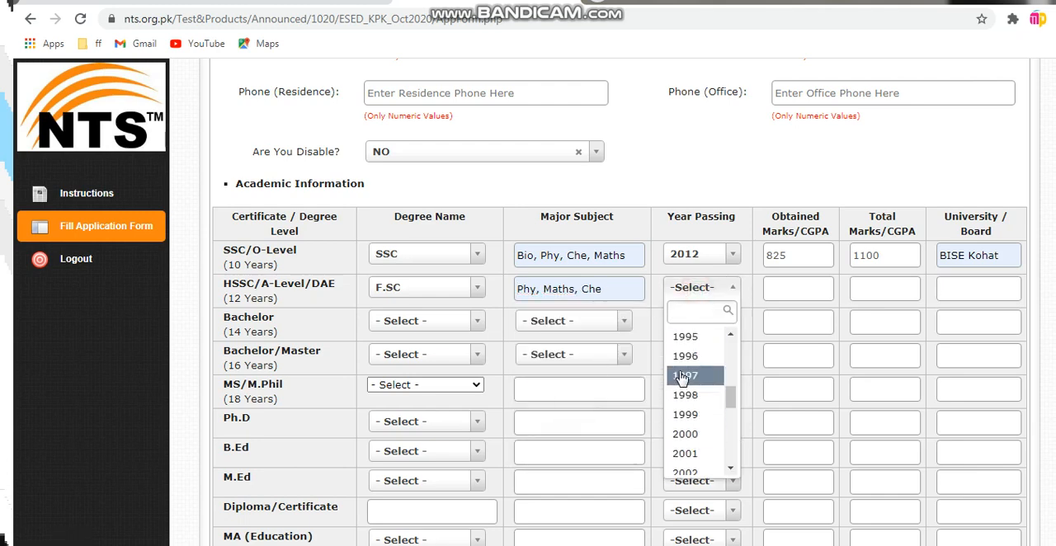
{"action": "scroll", "coordinate": [684, 433], "scroll_direction": "down", "scroll_amount": 5}
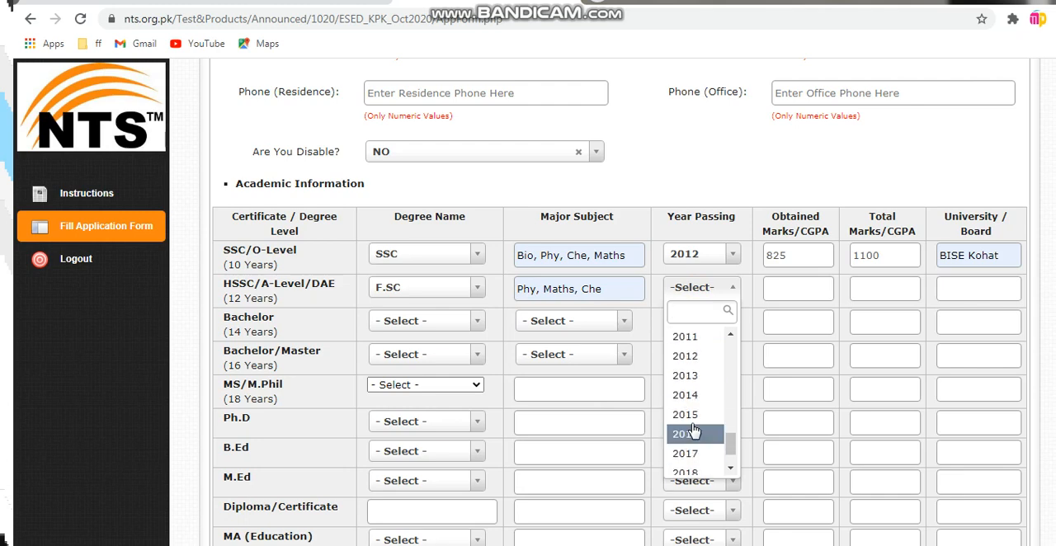
{"action": "left_click", "coordinate": [692, 404]}
{"action": "left_click", "coordinate": [774, 288]}
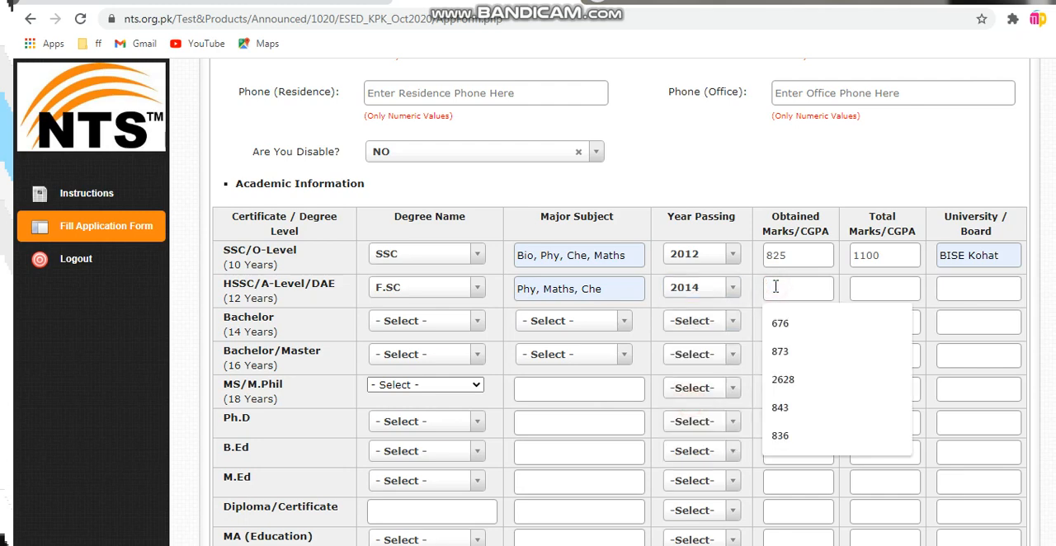
{"action": "type", "text": "7"}
{"action": "type", "text": "1"}
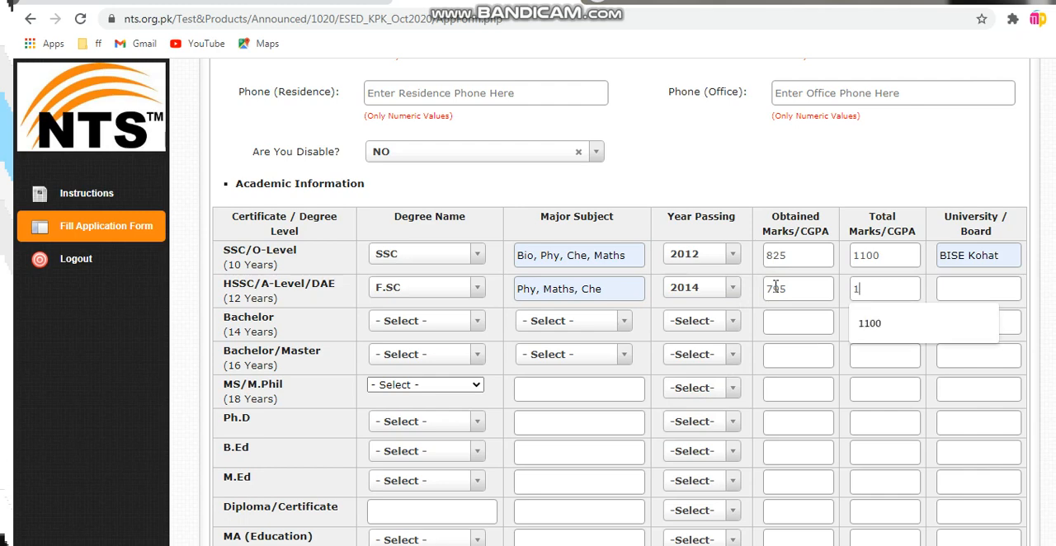
{"action": "type", "text": "100"}
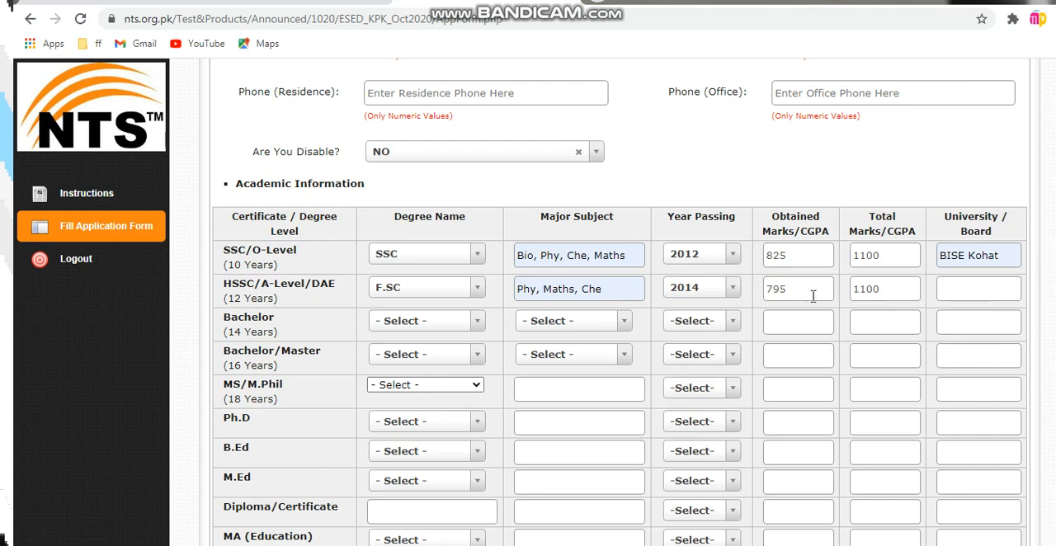
Correct the SSC total marks to 1050 and fill in BISE KOHAT as the board in the HSSC row
{"action": "double_click", "coordinate": [883, 260]}
{"action": "type", "text": "1050"}
{"action": "left_click", "coordinate": [937, 288]}
{"action": "left_click", "coordinate": [961, 324]}
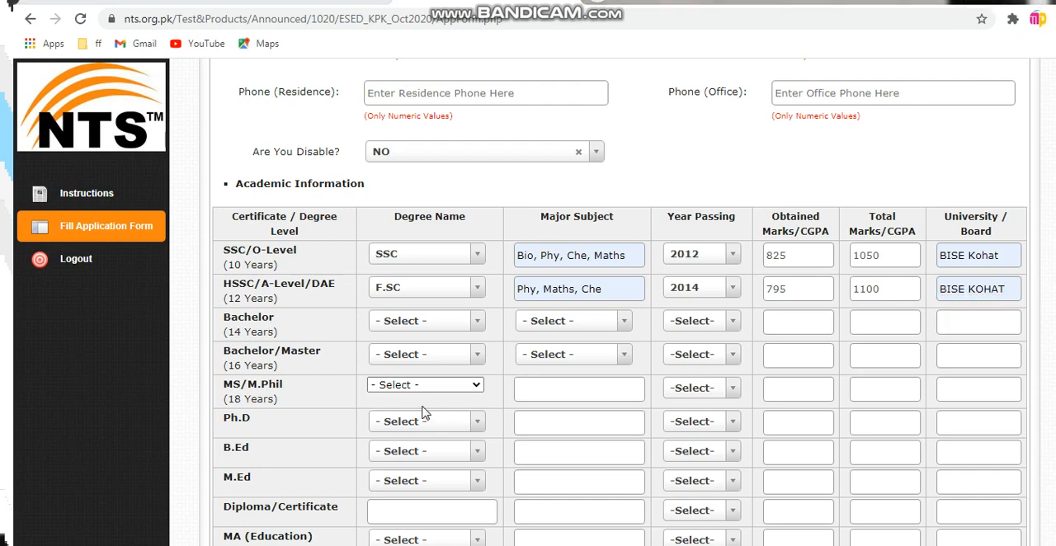
In the Bachelor/Master (16 Years) row, choose BS as the degree and MATHS as the major subject
{"action": "left_click", "coordinate": [412, 361]}
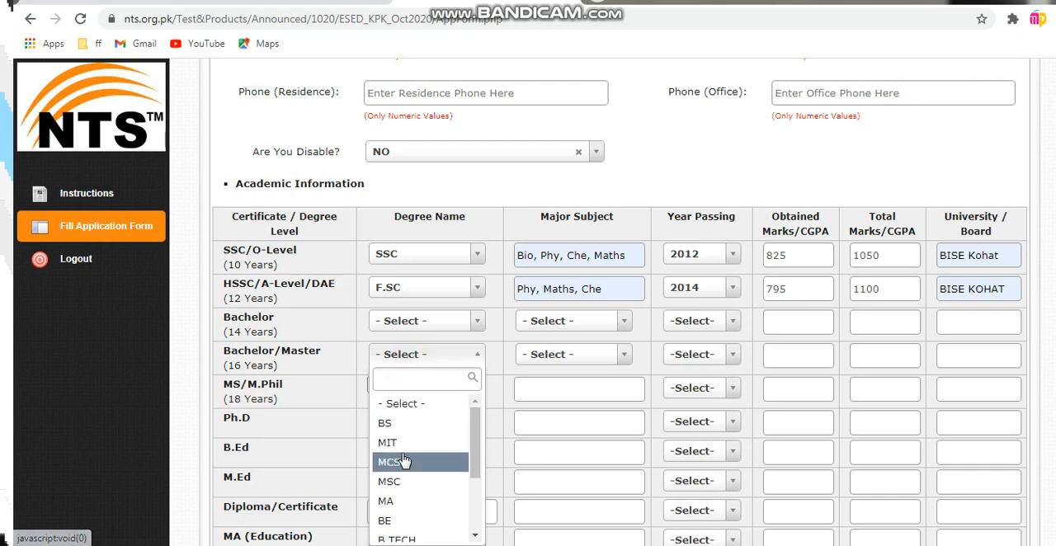
{"action": "left_click", "coordinate": [394, 423]}
{"action": "left_click", "coordinate": [547, 356]}
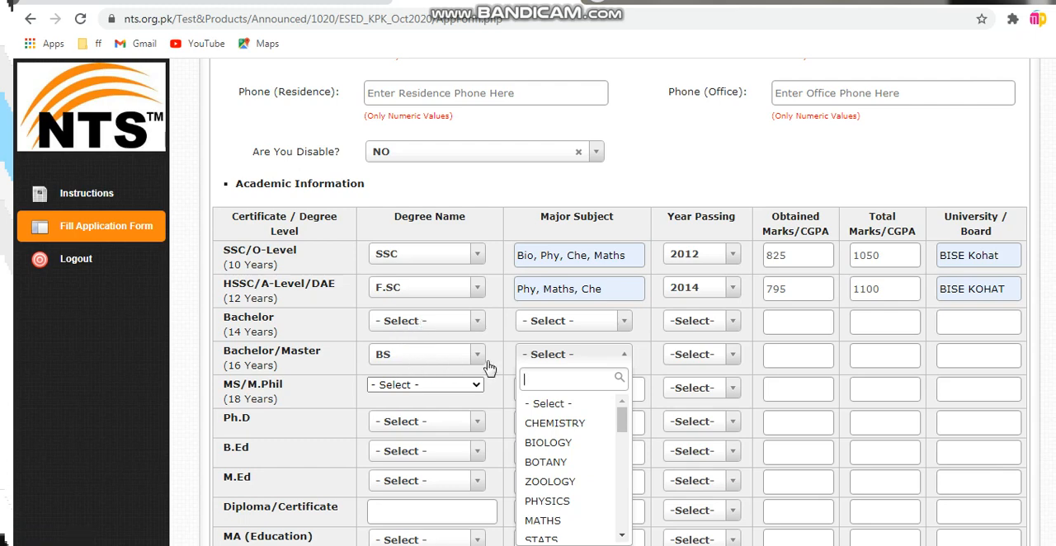
{"action": "left_click", "coordinate": [576, 356]}
{"action": "left_click", "coordinate": [576, 356]}
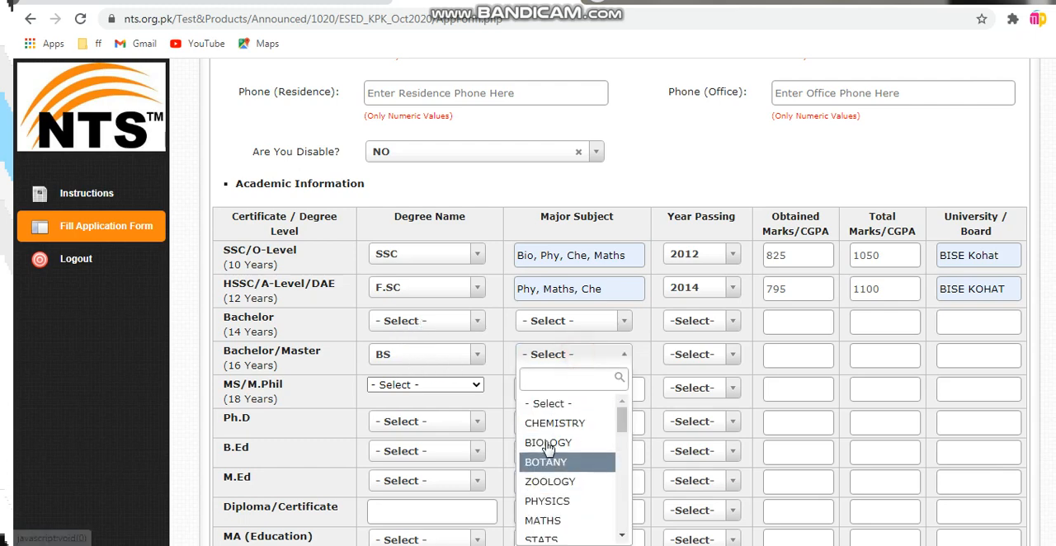
{"action": "left_click", "coordinate": [547, 520]}
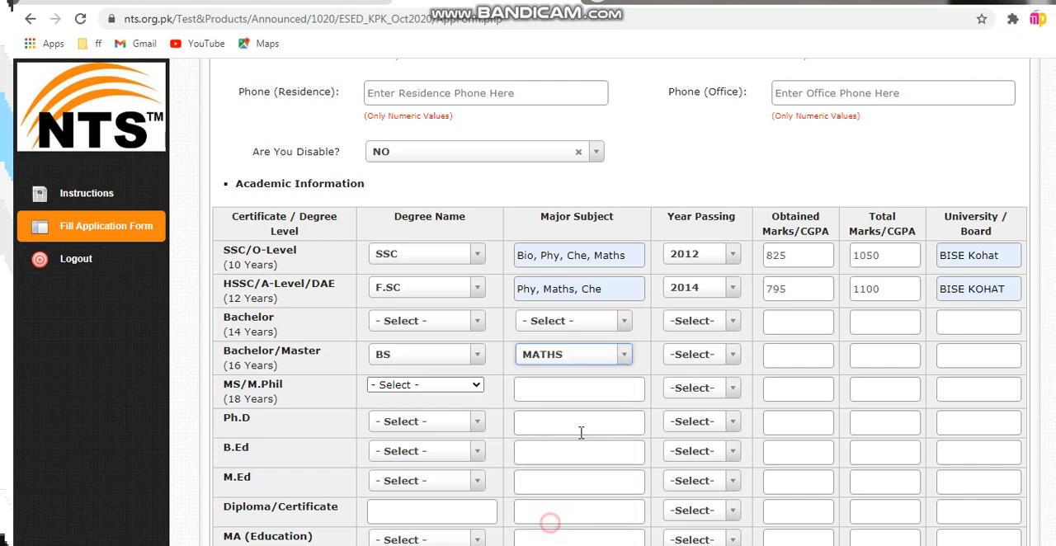
Set the year of passing in the Bachelor/Master (16 Years) row to 2018
{"action": "left_click", "coordinate": [676, 362]}
{"action": "scroll", "coordinate": [693, 503], "scroll_direction": "down", "scroll_amount": 5}
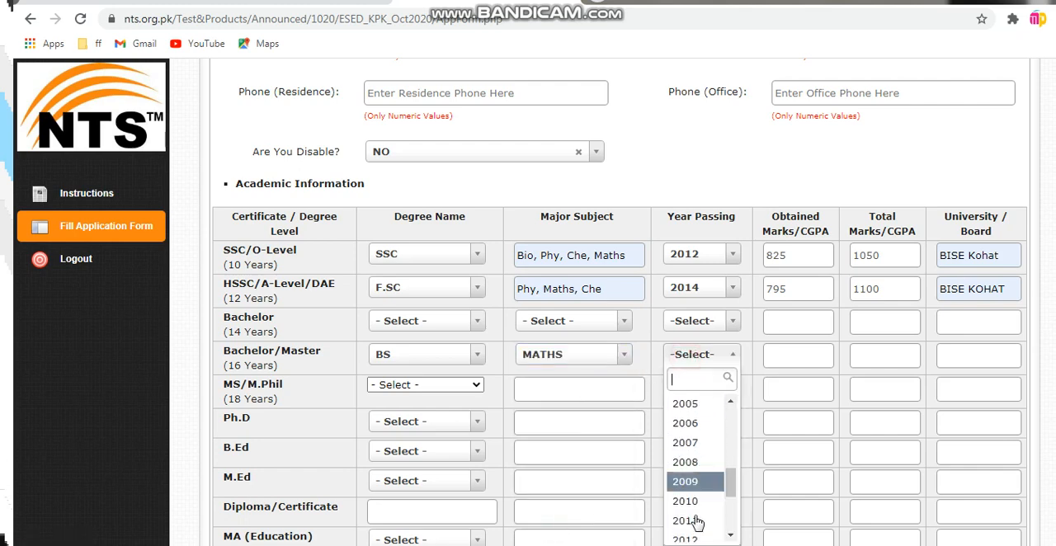
{"action": "scroll", "coordinate": [697, 523], "scroll_direction": "down", "scroll_amount": 3}
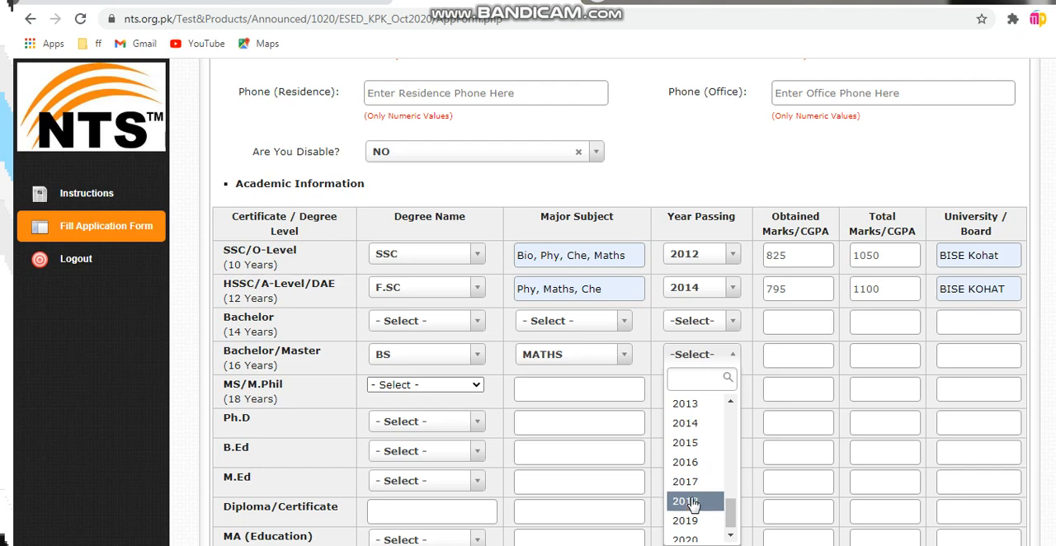
{"action": "left_click", "coordinate": [691, 484]}
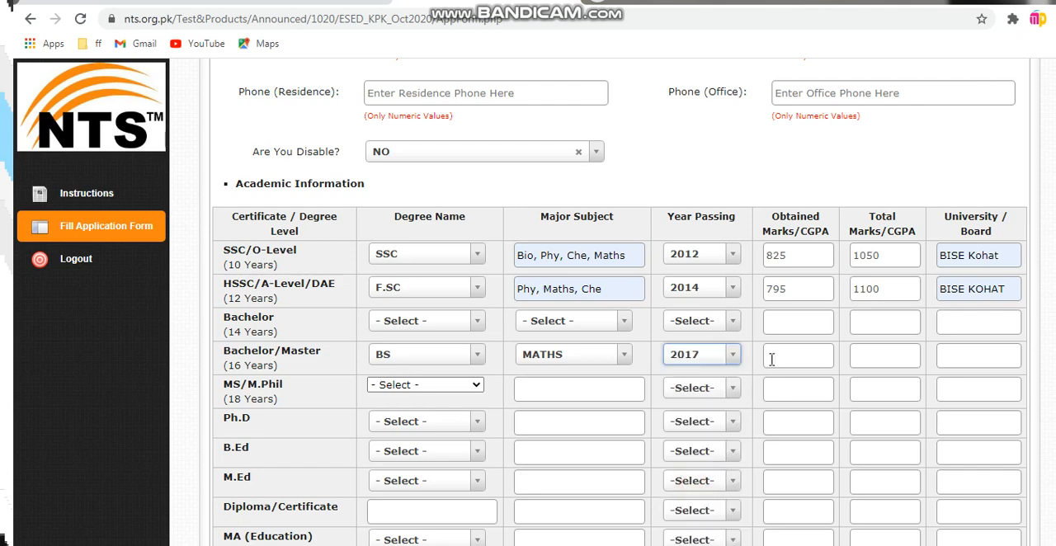
{"action": "left_click", "coordinate": [698, 362]}
{"action": "left_click", "coordinate": [685, 500]}
Enter obtained CGPA 3.26, total CGPA 4.00 and university KKUK Karak in the Bachelor (14 Years) row
{"action": "left_click", "coordinate": [777, 320]}
{"action": "type", "text": "312"}
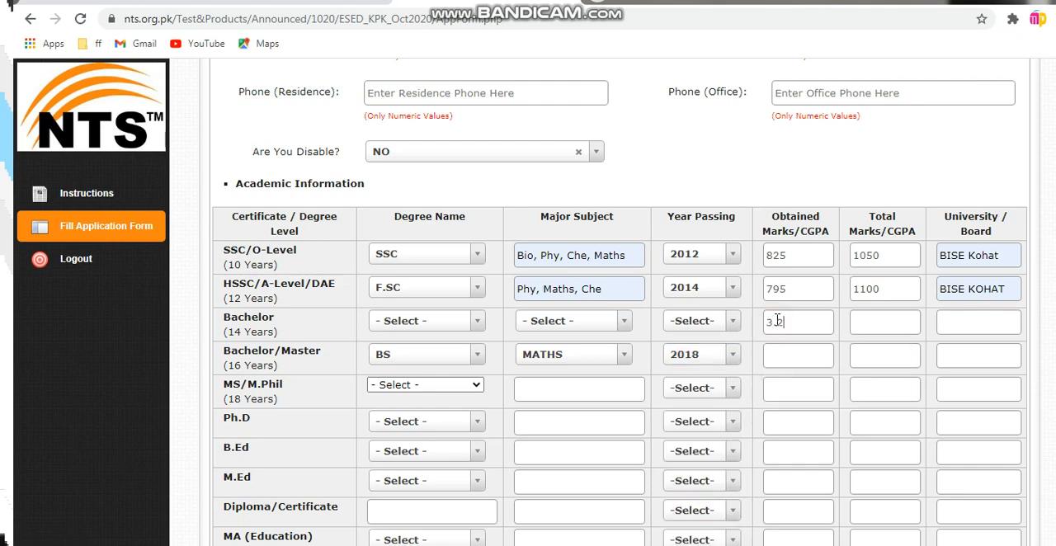
{"action": "type", "text": "4.00"}
{"action": "type", "text": "KKU"}
{"action": "type", "text": "K Ka"}
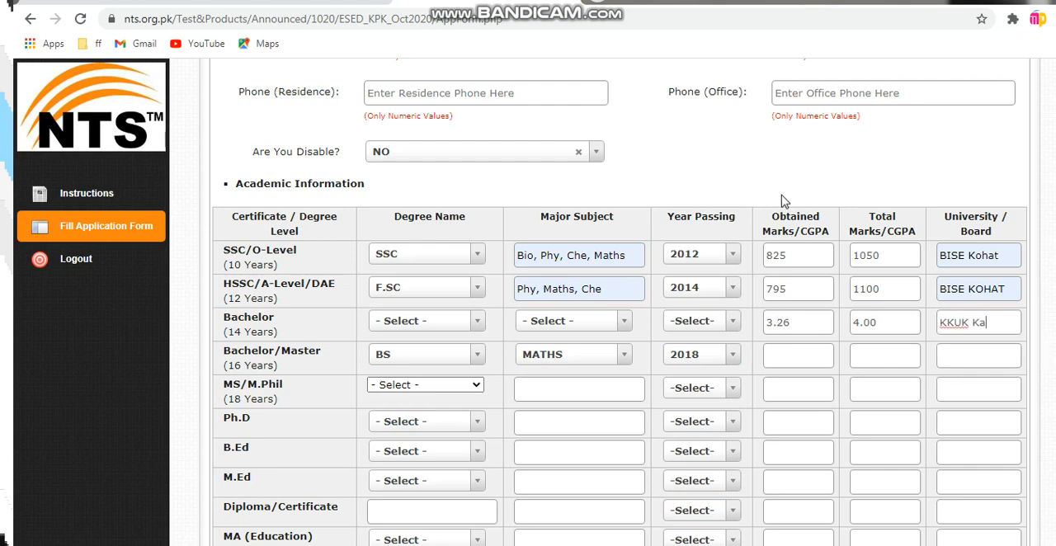
{"action": "type", "text": "rak"}
{"action": "scroll", "coordinate": [829, 255], "scroll_direction": "down", "scroll_amount": 2}
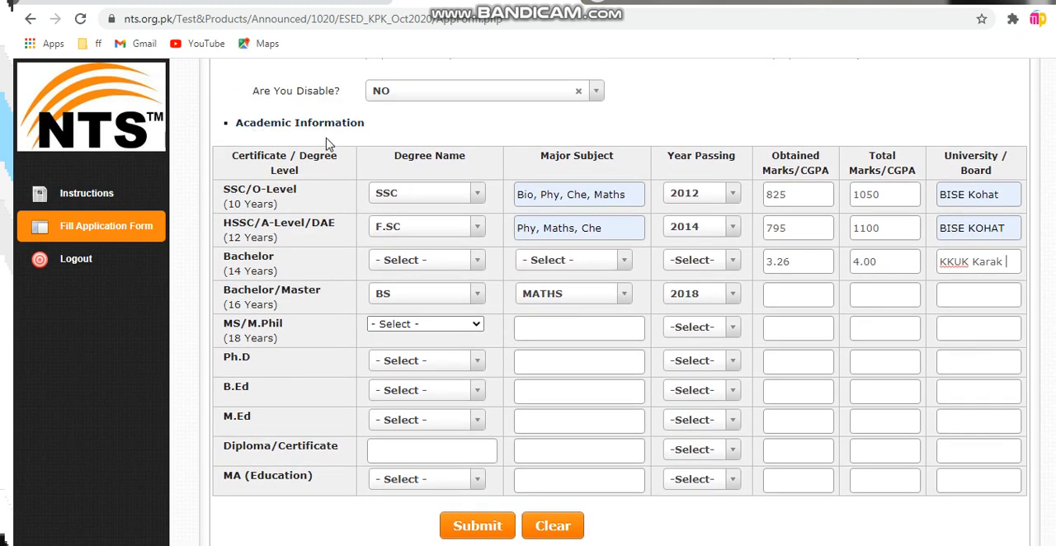
Submit the online application form with the personal details and academic information entered
{"action": "scroll", "coordinate": [486, 357], "scroll_direction": "down", "scroll_amount": 1}
{"action": "scroll", "coordinate": [462, 353], "scroll_direction": "down", "scroll_amount": 2}
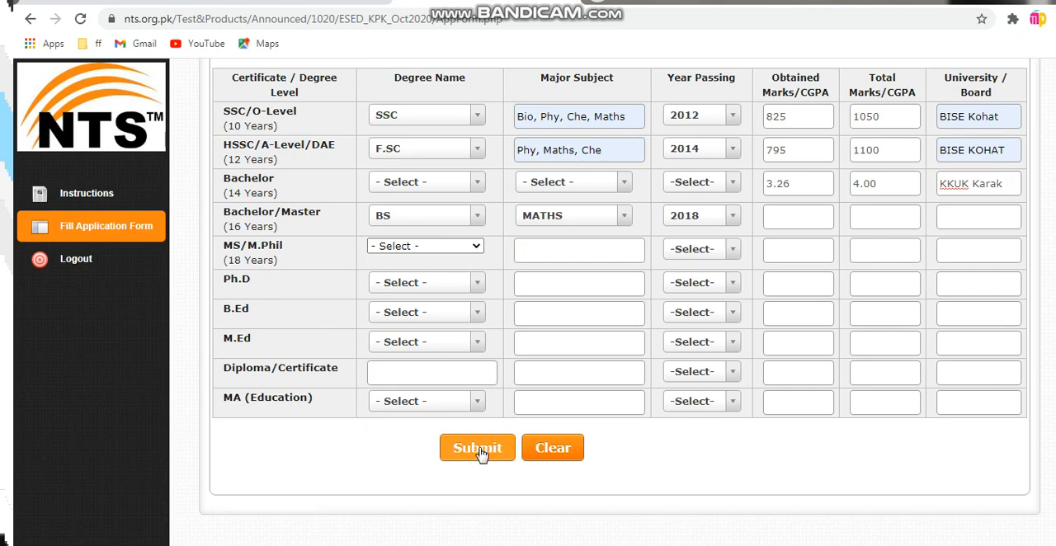
{"action": "left_click", "coordinate": [481, 451]}
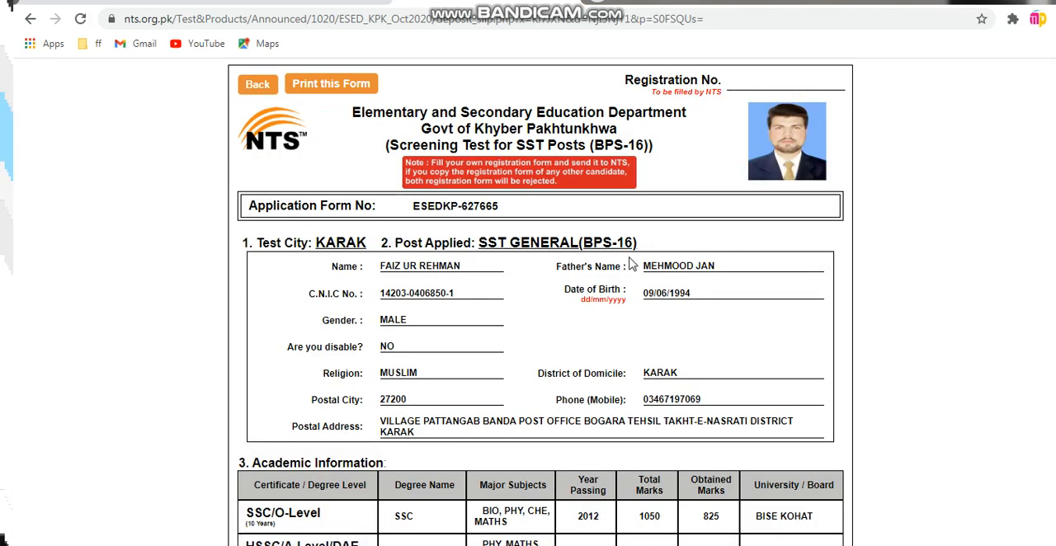
Look through the generated application form and the candidate, NTS and bank copies of the Allied Bank deposit slip
{"action": "scroll", "coordinate": [613, 262], "scroll_direction": "down", "scroll_amount": 2}
{"action": "scroll", "coordinate": [614, 263], "scroll_direction": "down", "scroll_amount": 15}
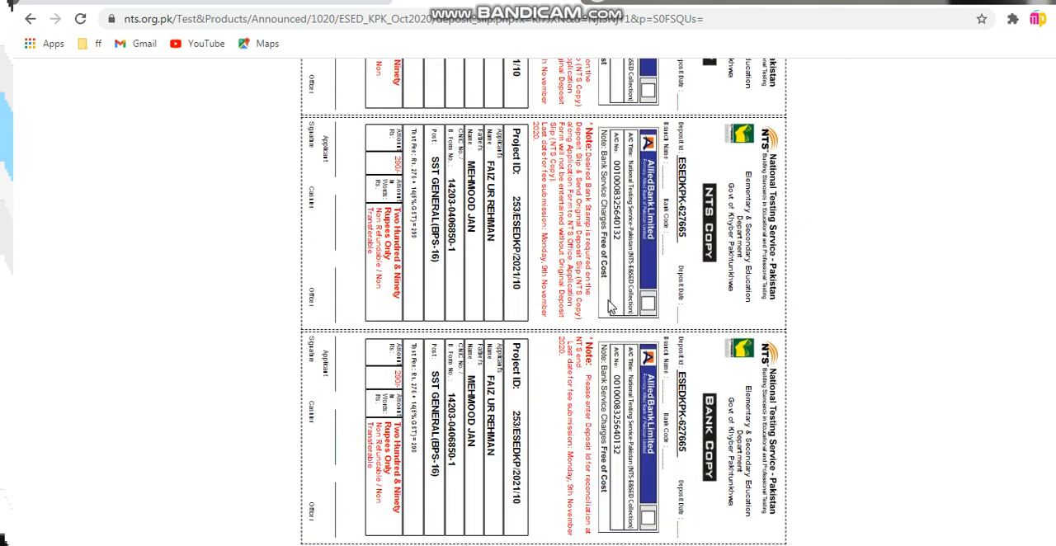
{"action": "scroll", "coordinate": [608, 306], "scroll_direction": "up", "scroll_amount": 18}
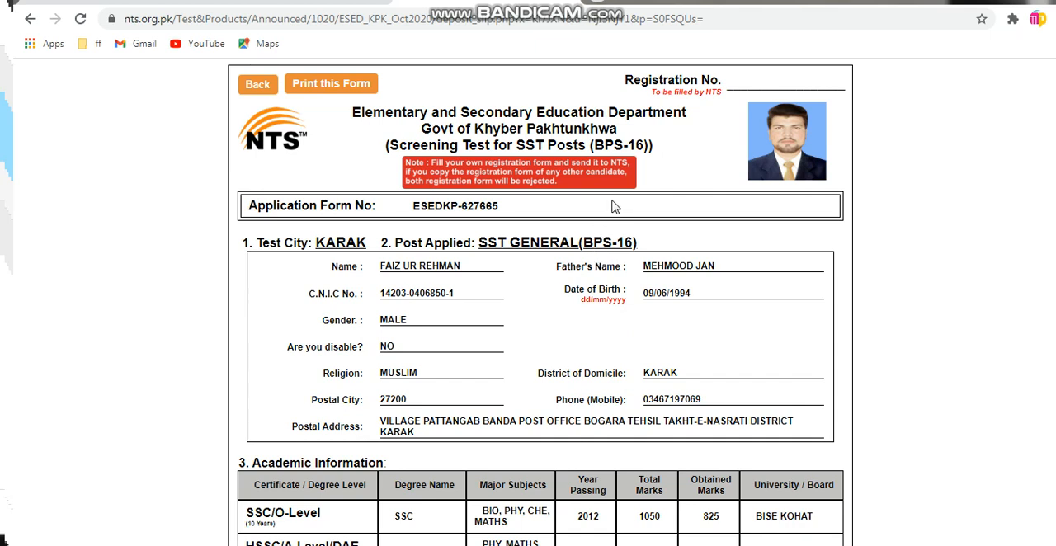
{"action": "scroll", "coordinate": [487, 246], "scroll_direction": "down", "scroll_amount": 10}
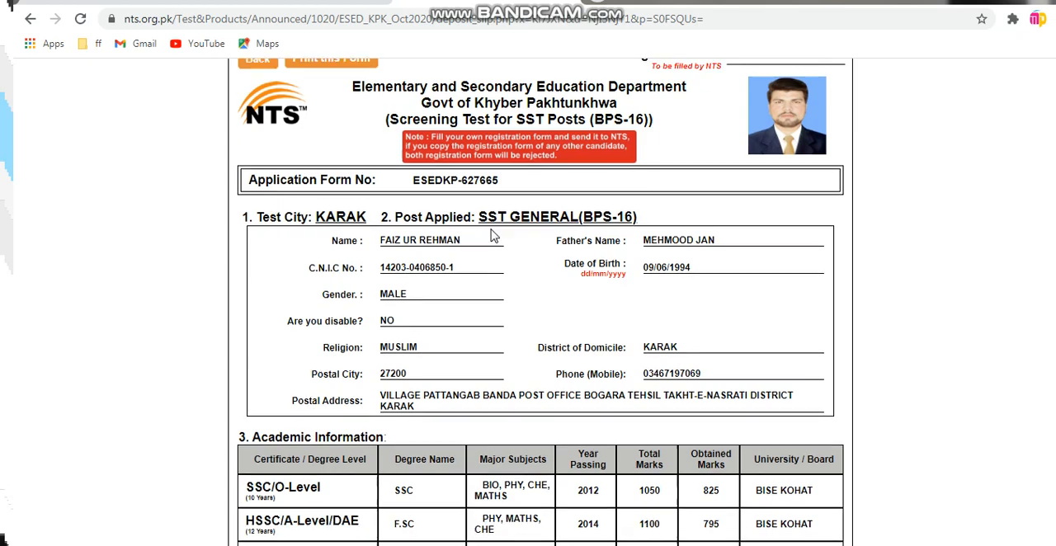
{"action": "scroll", "coordinate": [487, 246], "scroll_direction": "down", "scroll_amount": 1}
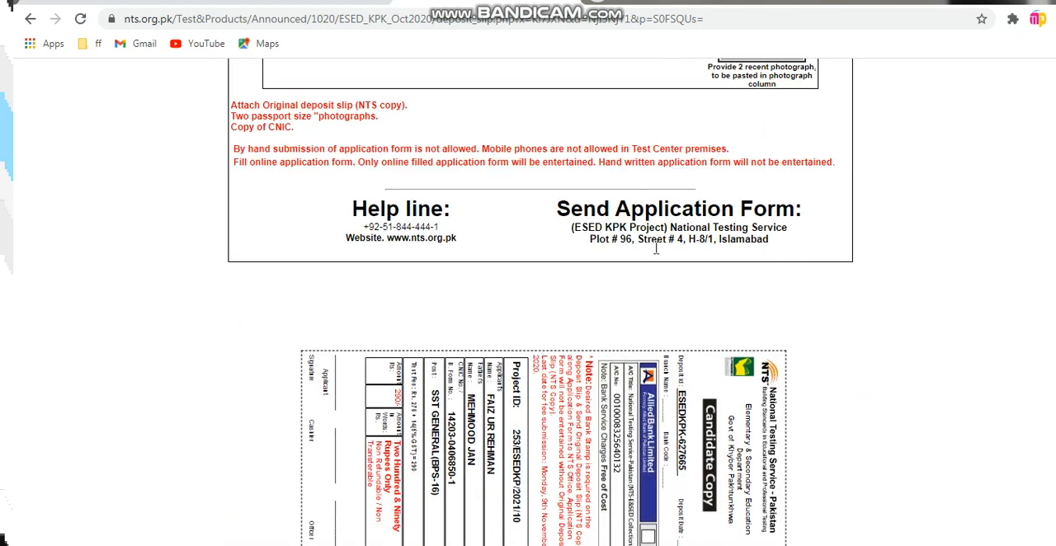
{"action": "scroll", "coordinate": [528, 272], "scroll_direction": "down", "scroll_amount": 2}
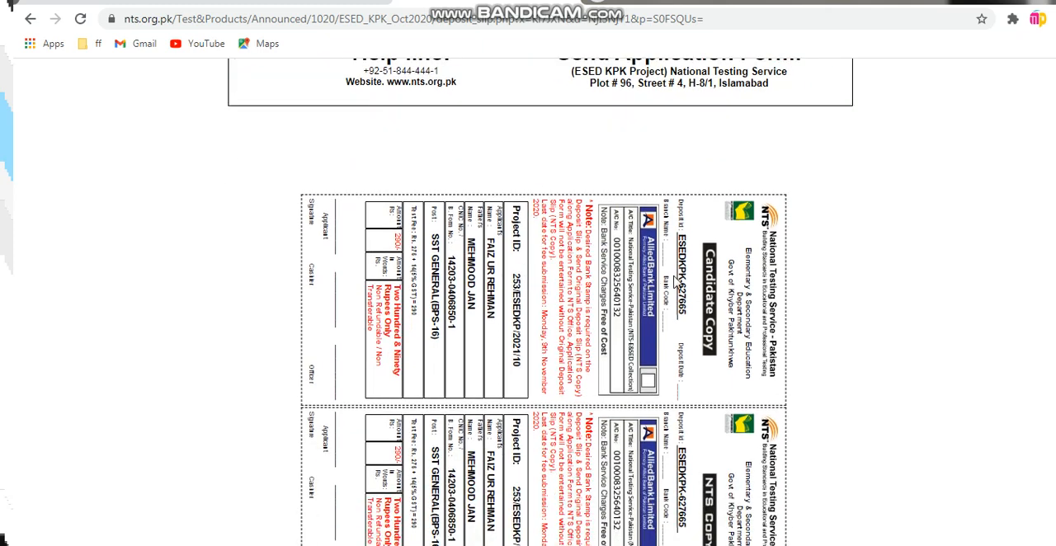
{"action": "scroll", "coordinate": [676, 284], "scroll_direction": "down", "scroll_amount": 1}
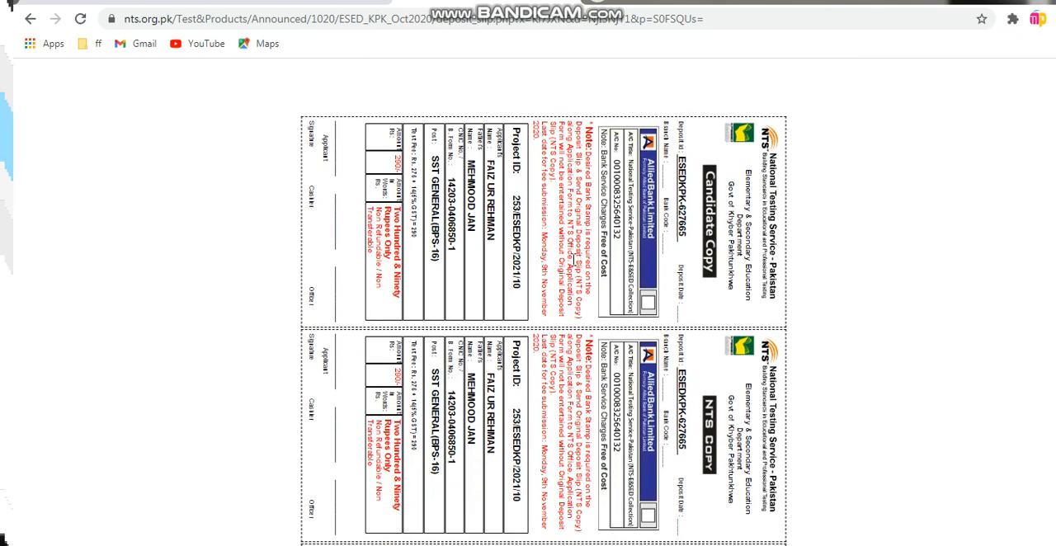
{"action": "scroll", "coordinate": [550, 259], "scroll_direction": "down", "scroll_amount": 1}
{"action": "scroll", "coordinate": [578, 330], "scroll_direction": "down", "scroll_amount": 2}
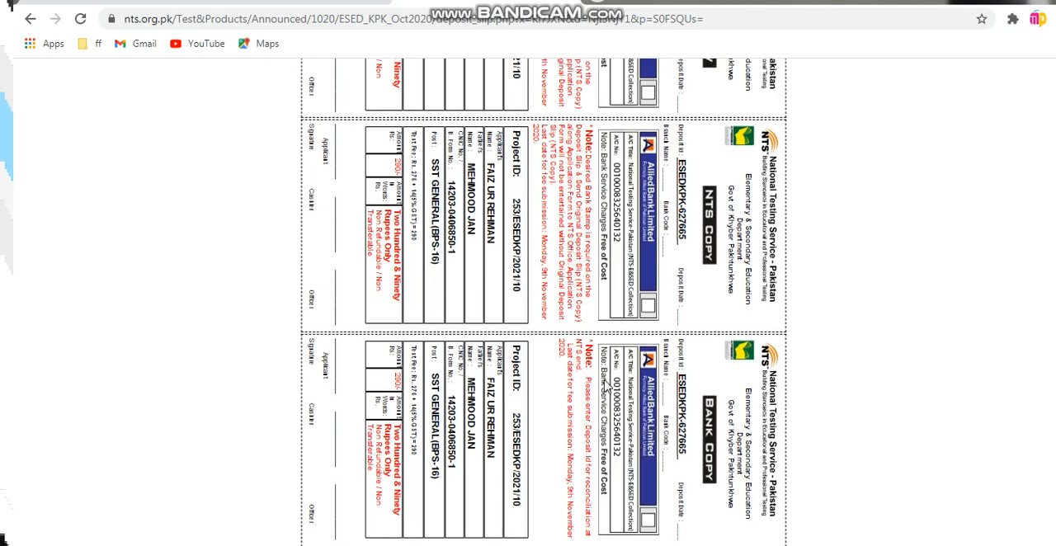
{"action": "scroll", "coordinate": [660, 375], "scroll_direction": "up", "scroll_amount": 3}
{"action": "scroll", "coordinate": [721, 511], "scroll_direction": "down", "scroll_amount": 3}
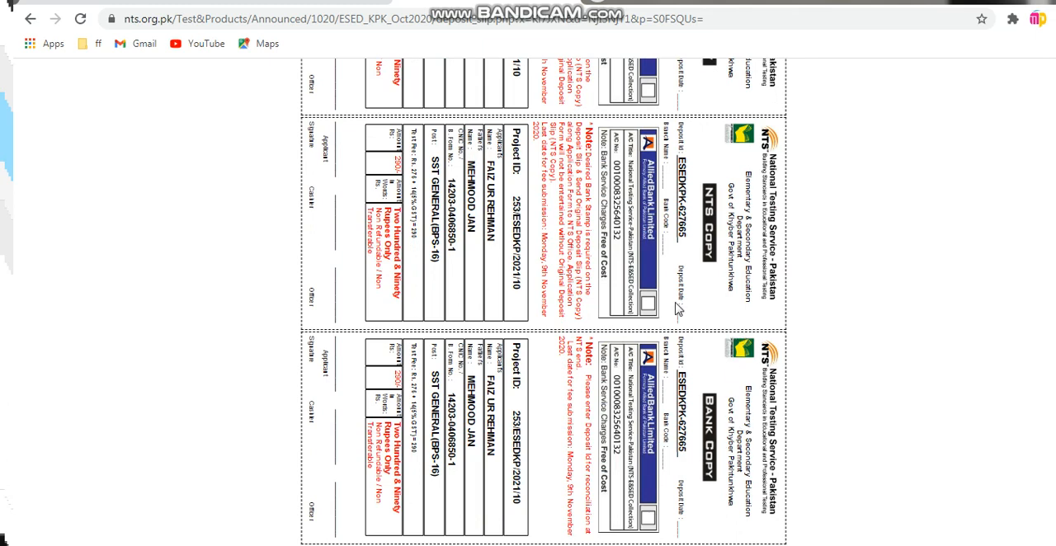
Examine the applicant's undertaking, required attachments and mailing address, and recheck the personal and academic details on the form
{"action": "scroll", "coordinate": [678, 308], "scroll_direction": "up", "scroll_amount": 1}
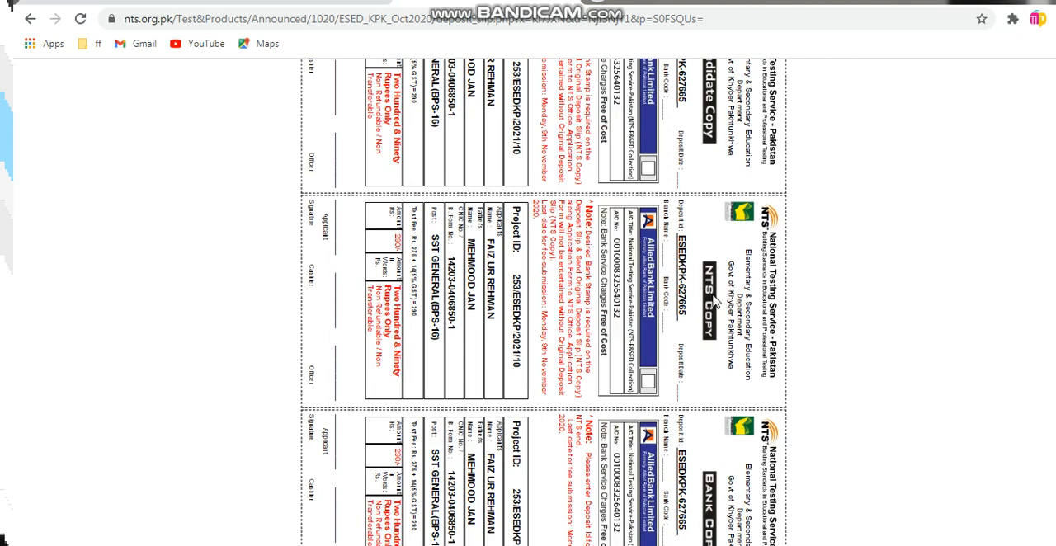
{"action": "scroll", "coordinate": [487, 309], "scroll_direction": "up", "scroll_amount": 8}
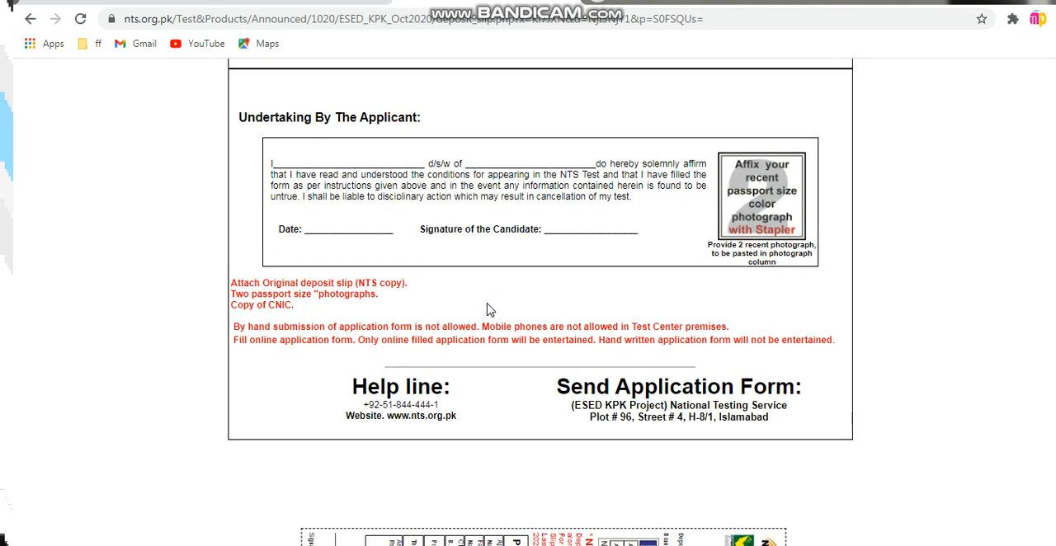
{"action": "scroll", "coordinate": [483, 307], "scroll_direction": "down", "scroll_amount": 4}
{"action": "scroll", "coordinate": [702, 394], "scroll_direction": "down", "scroll_amount": 1}
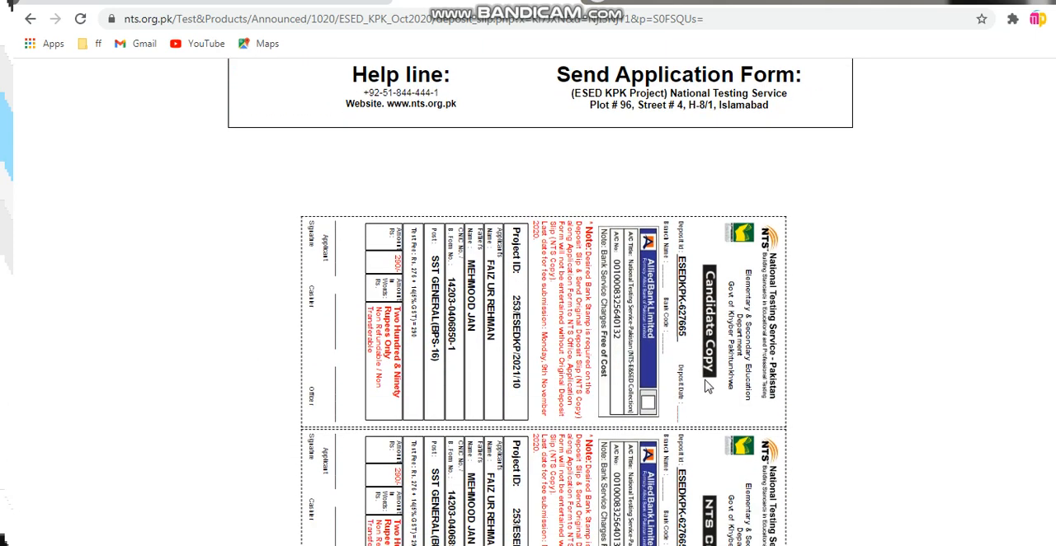
{"action": "scroll", "coordinate": [582, 266], "scroll_direction": "up", "scroll_amount": 2}
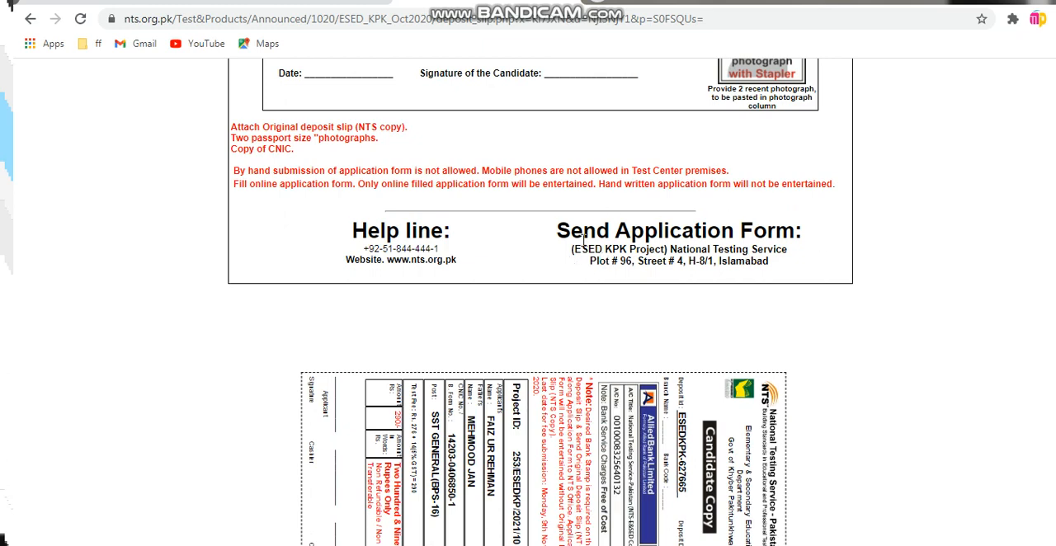
{"action": "scroll", "coordinate": [586, 279], "scroll_direction": "up", "scroll_amount": 1}
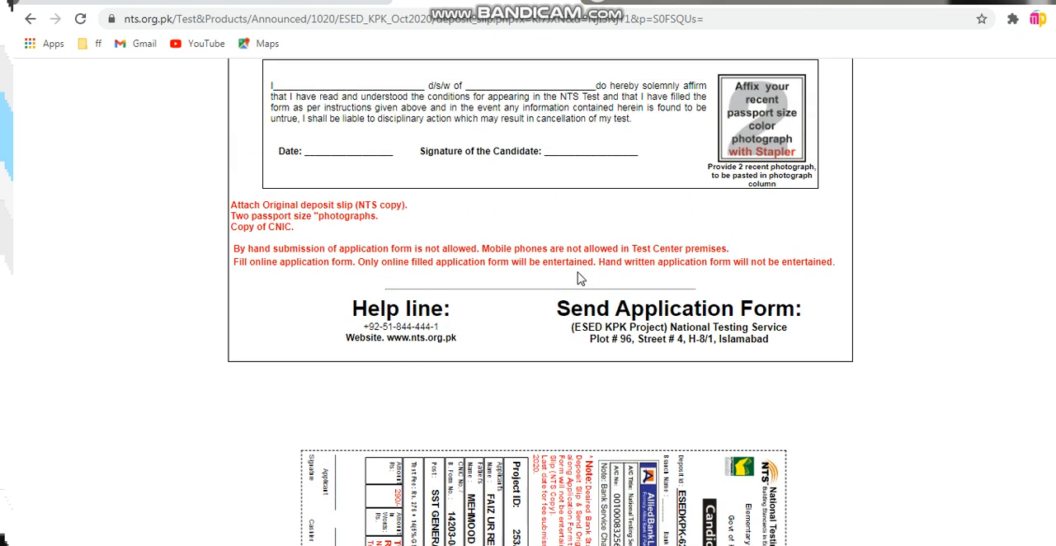
{"action": "scroll", "coordinate": [580, 279], "scroll_direction": "up", "scroll_amount": 15}
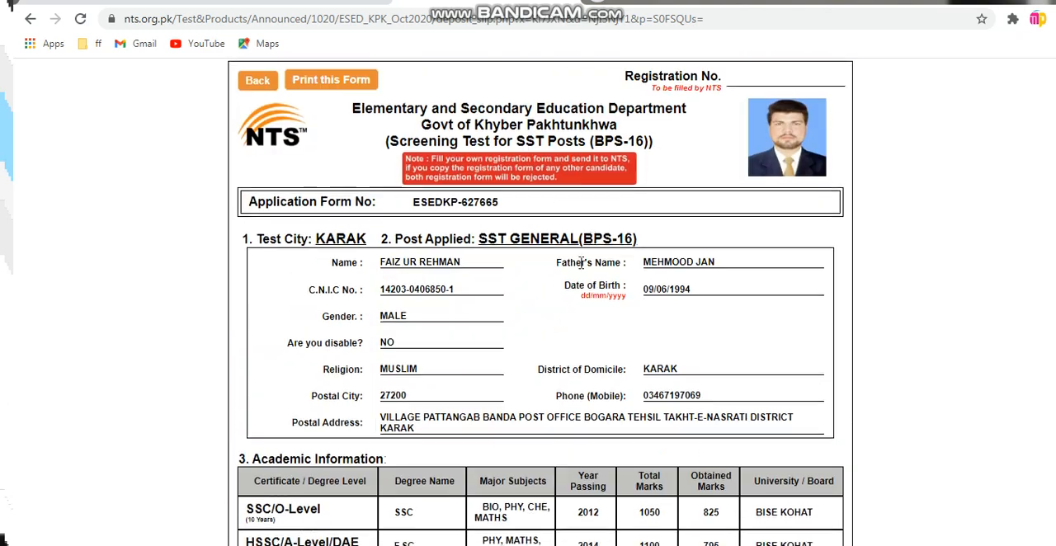
{"action": "scroll", "coordinate": [581, 164], "scroll_direction": "down", "scroll_amount": 1}
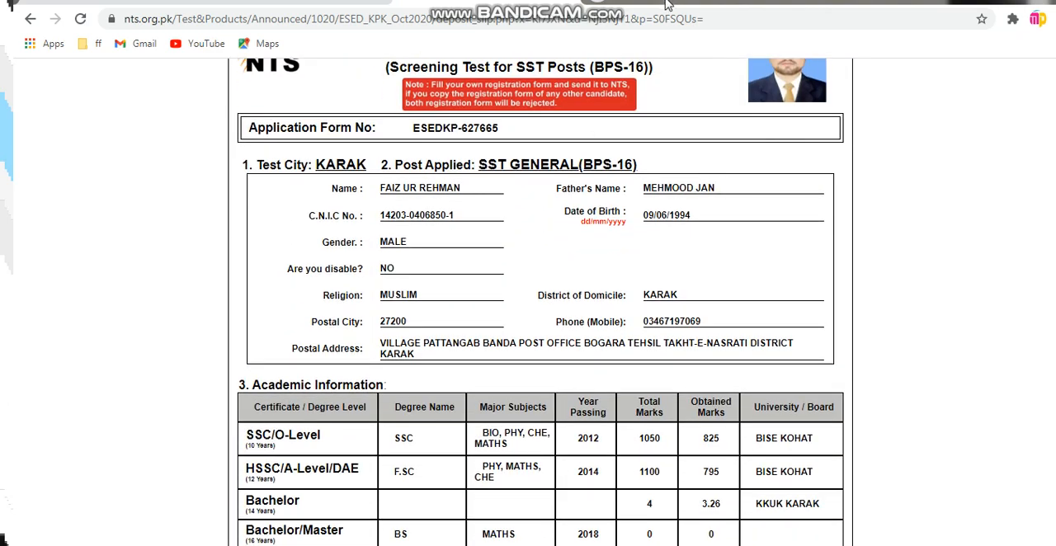